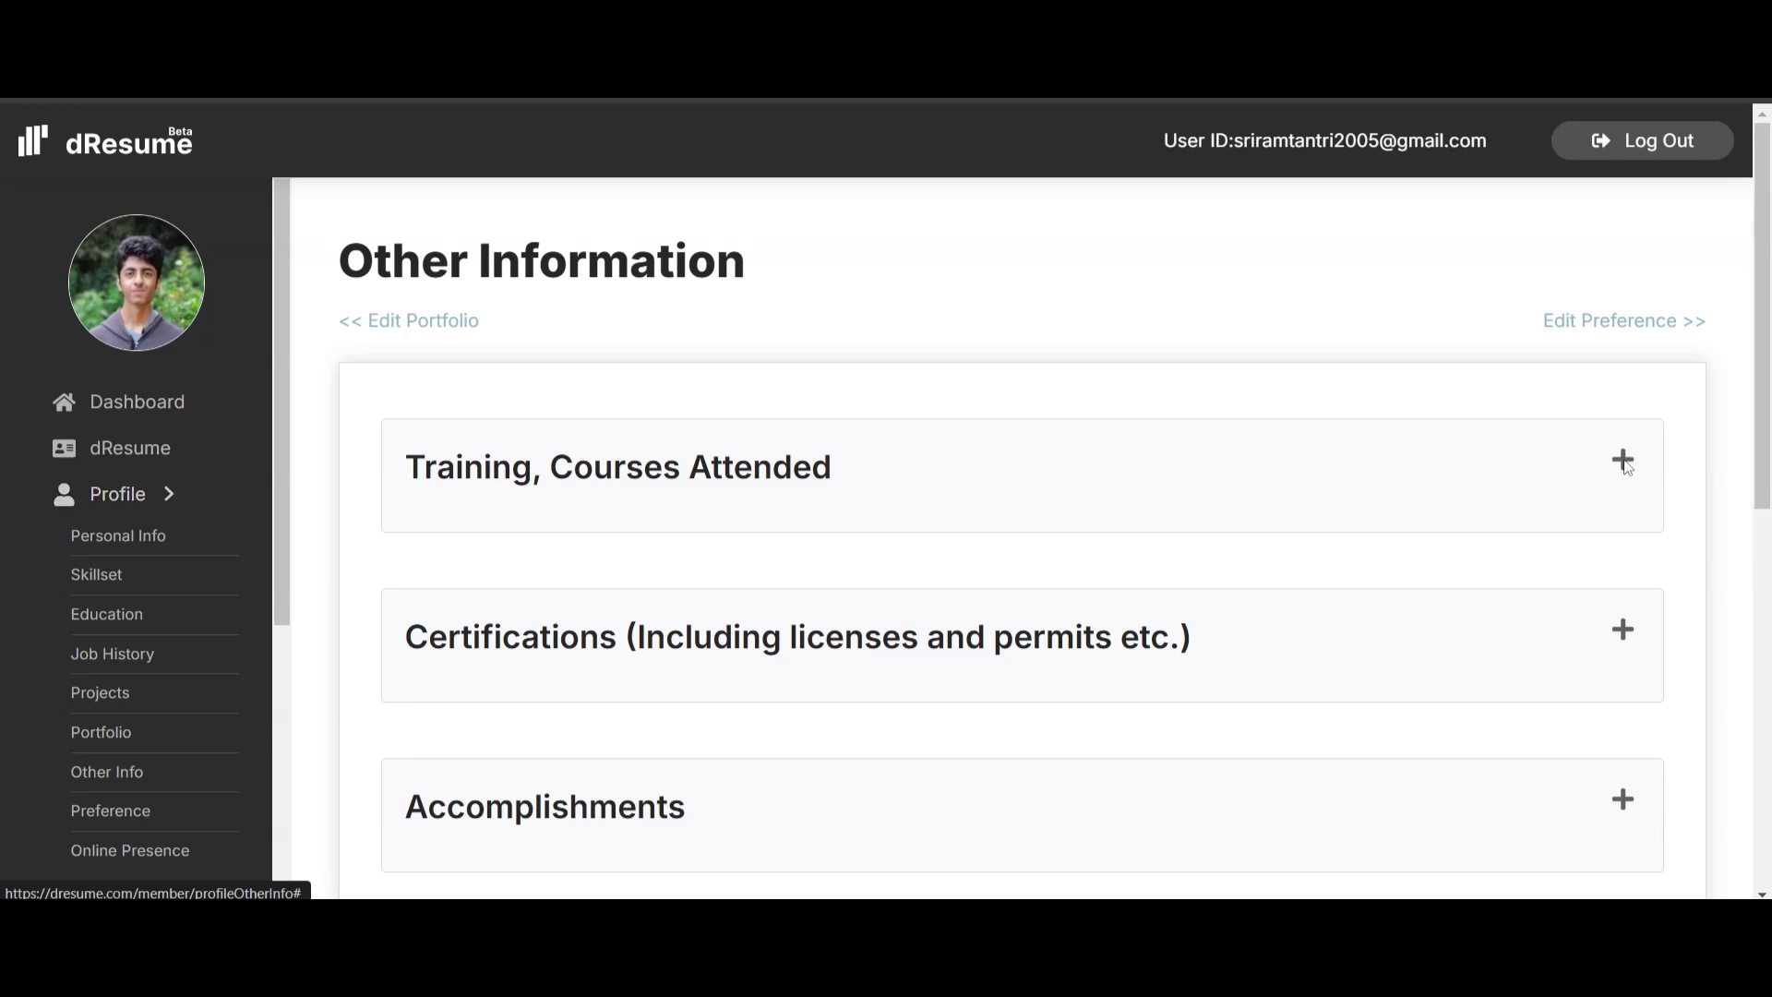
- Add the course "CS50x - Introduction to Computer Science" from Harvard University, lasting 10 weeks and completed August 2024, and include it in the dResume
left_click(1624, 461)
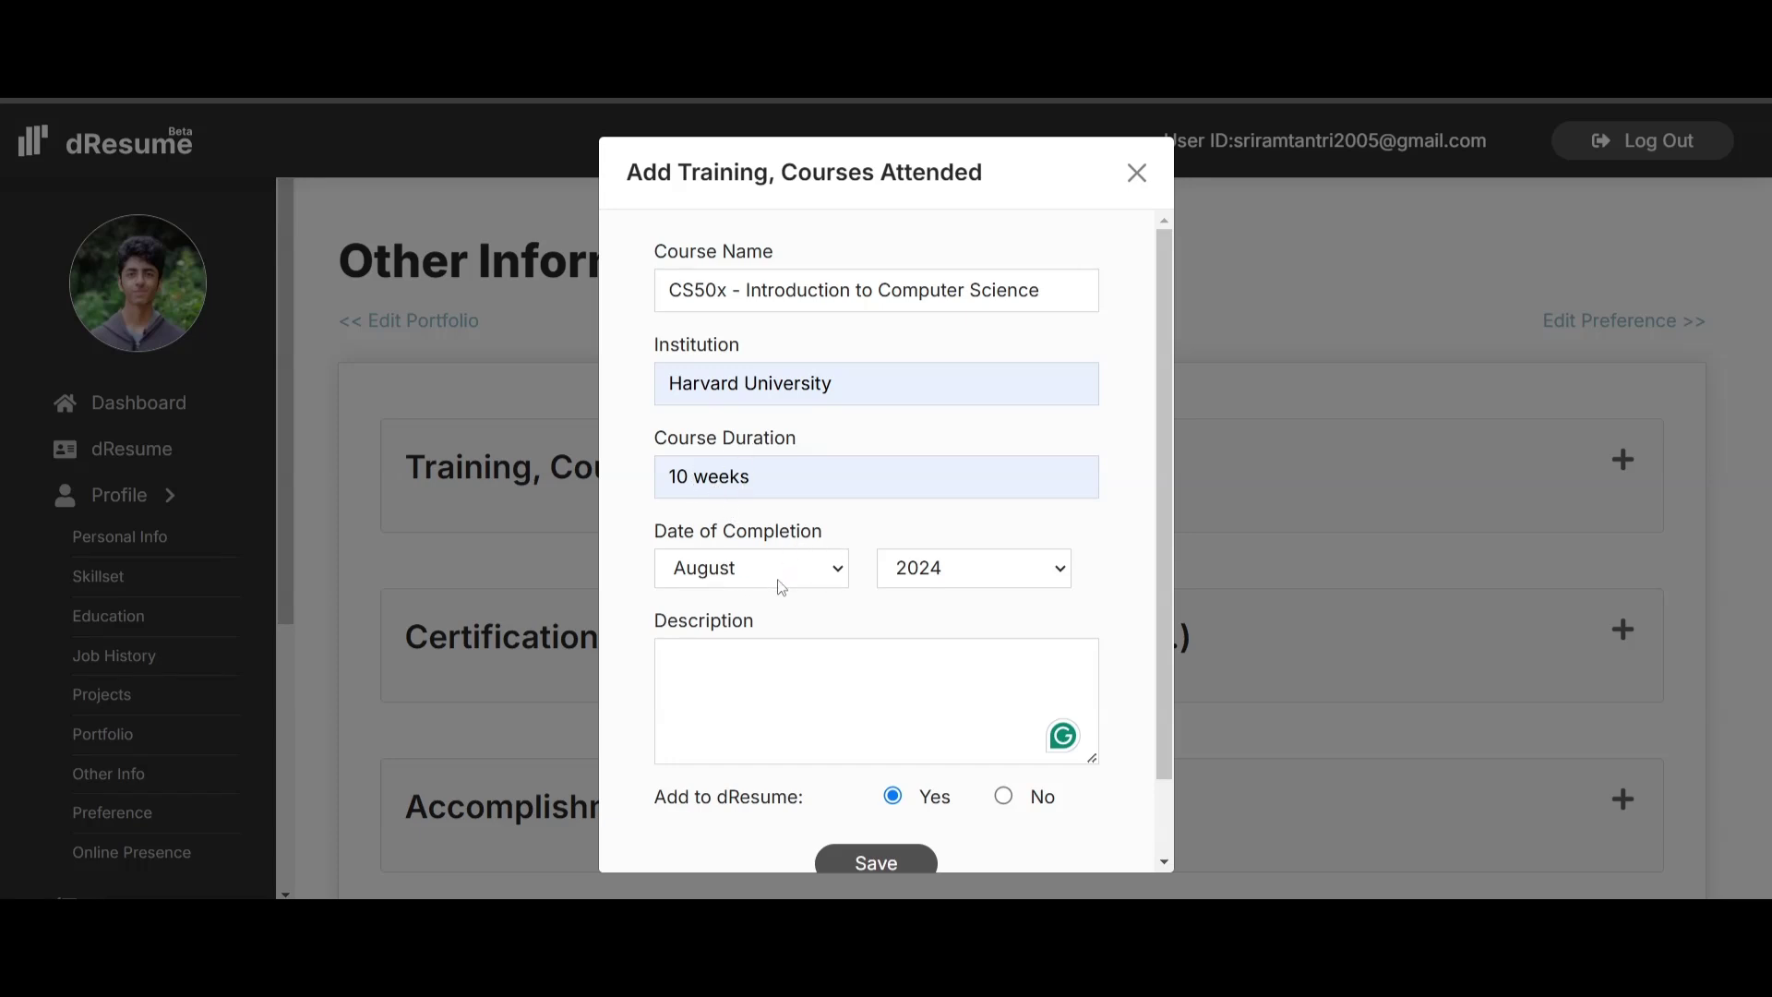
scroll(781, 587, "down", 1)
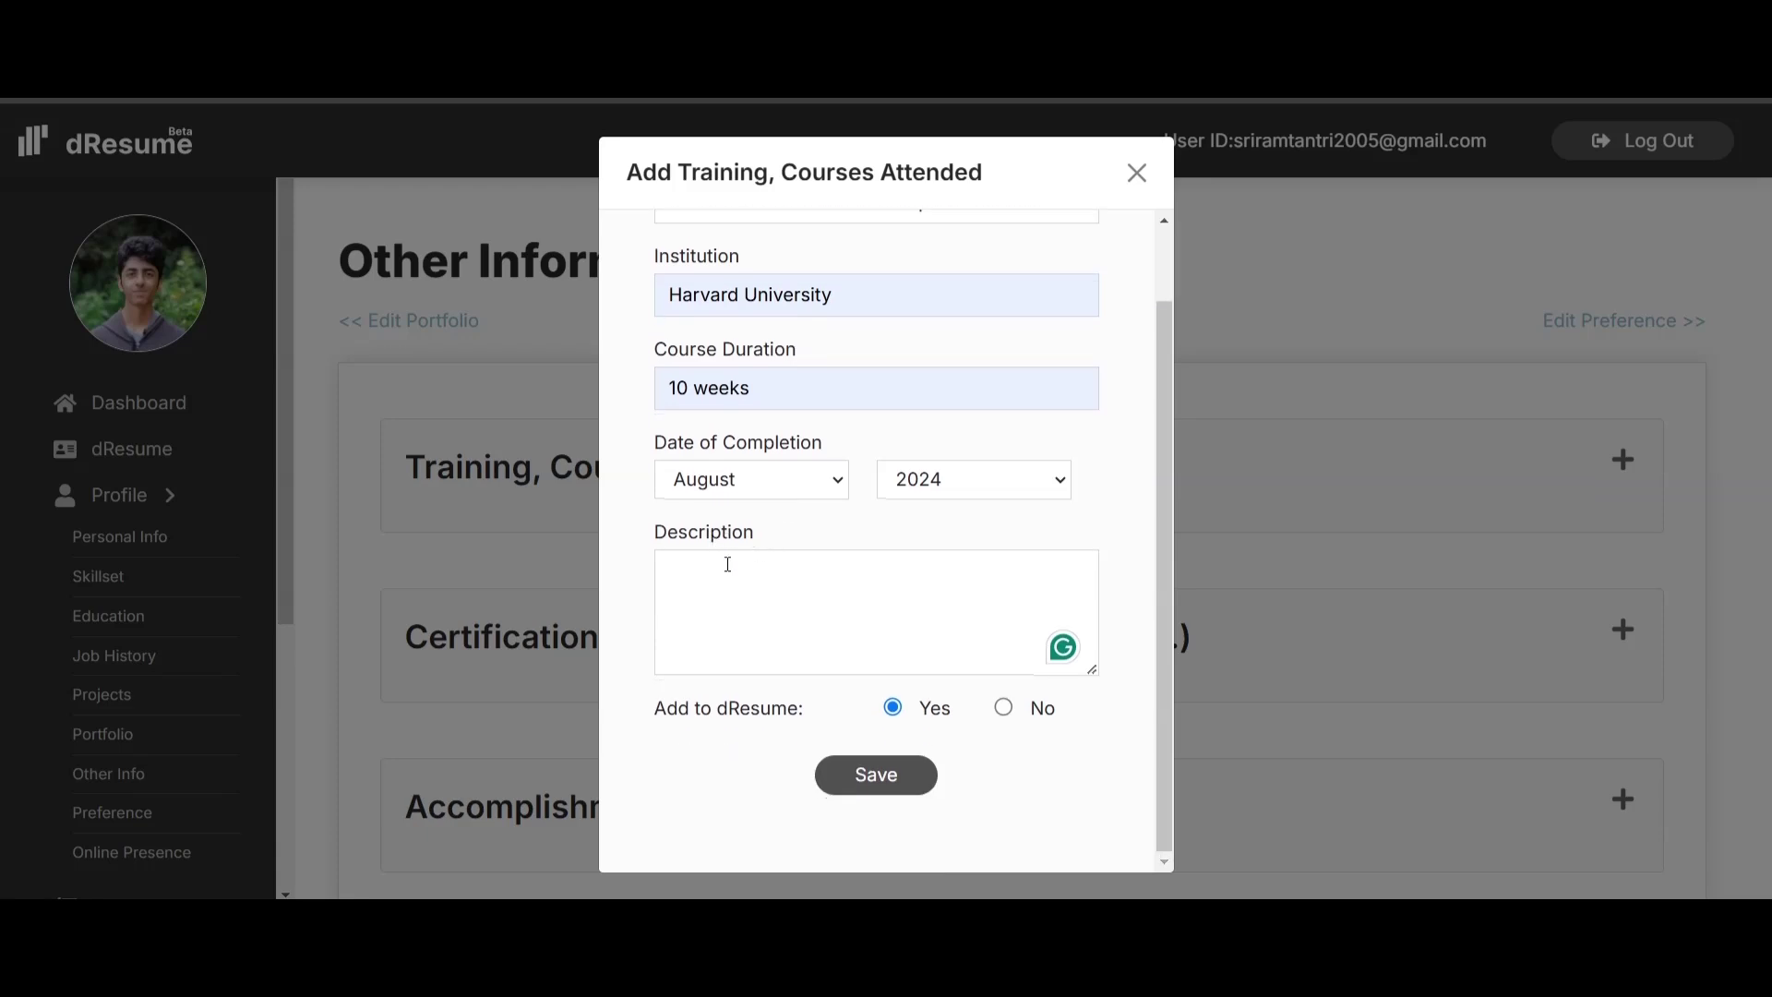
scroll(732, 569, "up", 1)
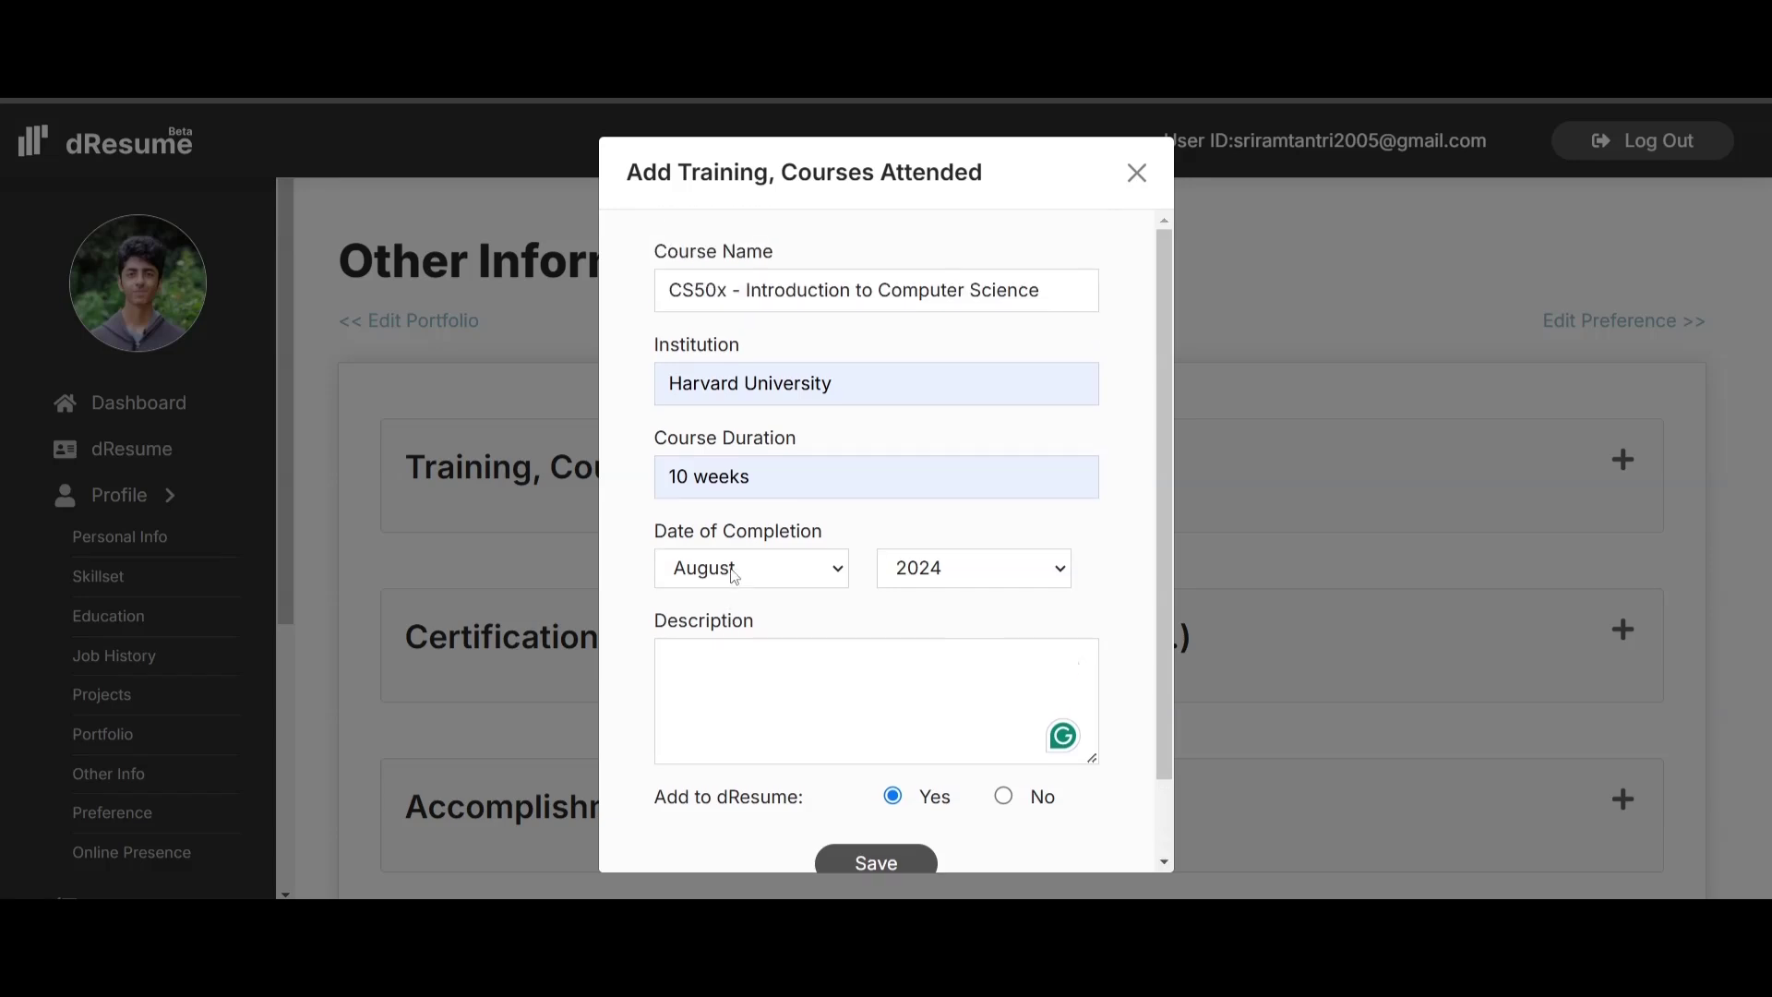
scroll(733, 572, "down", 1)
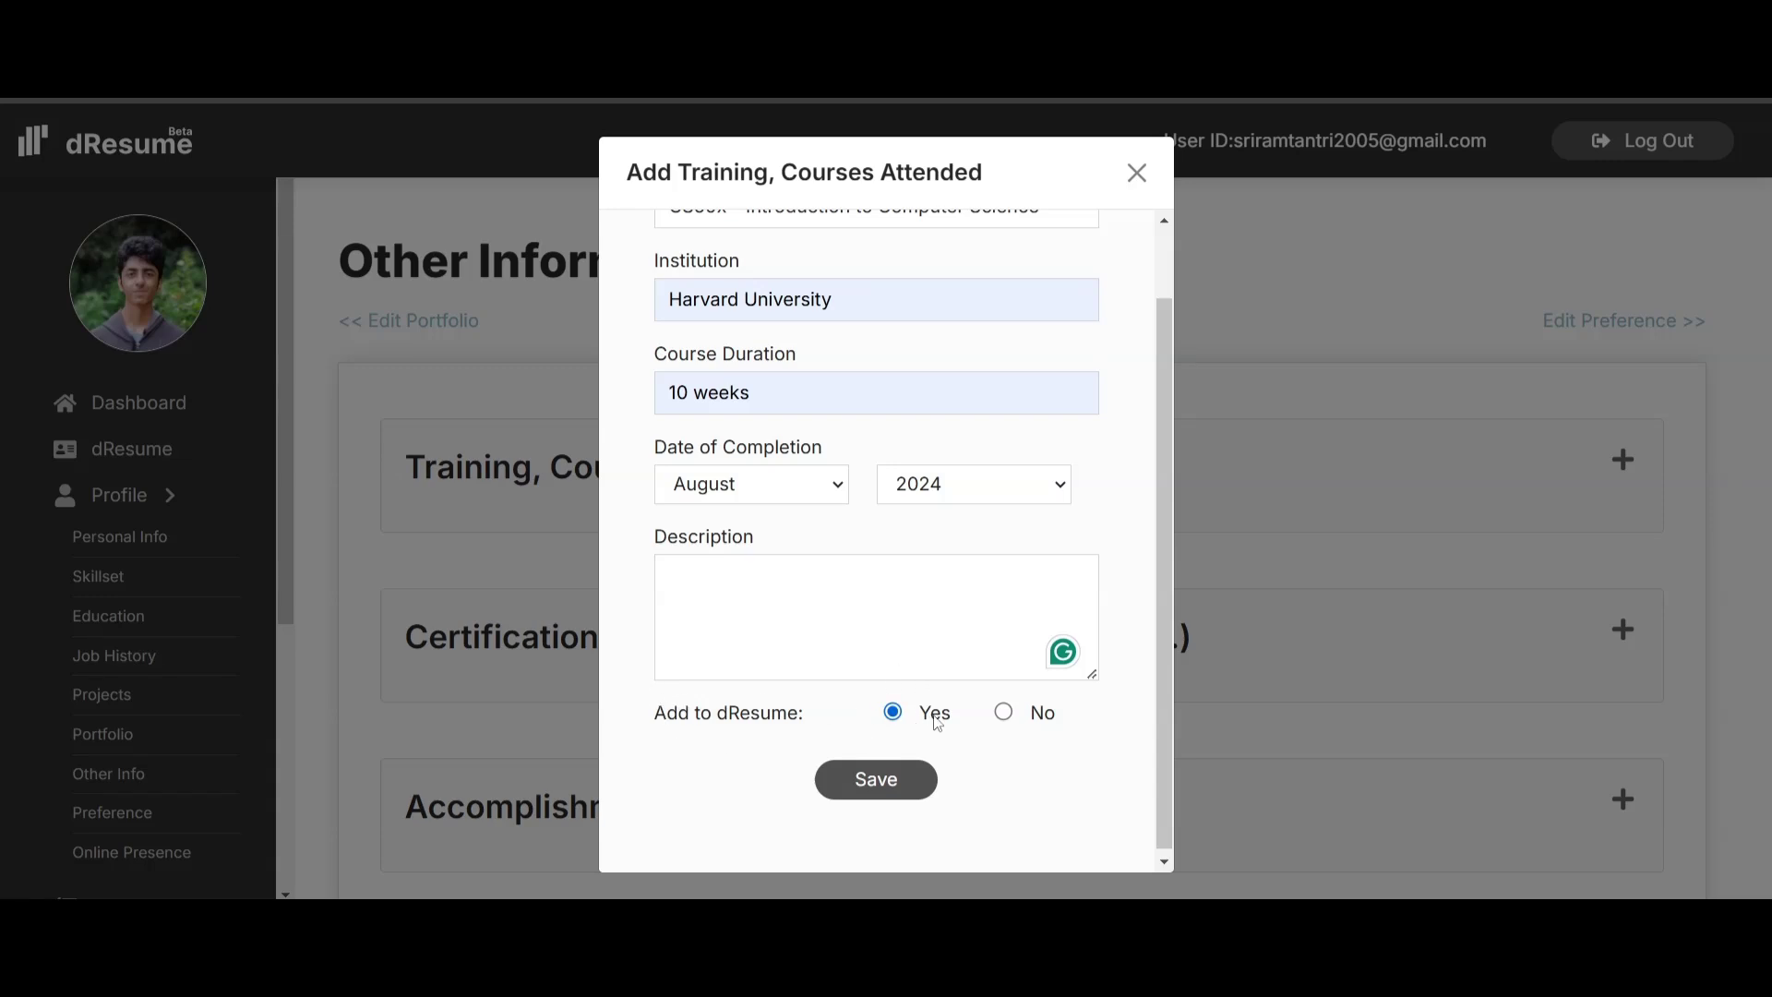
left_click(891, 785)
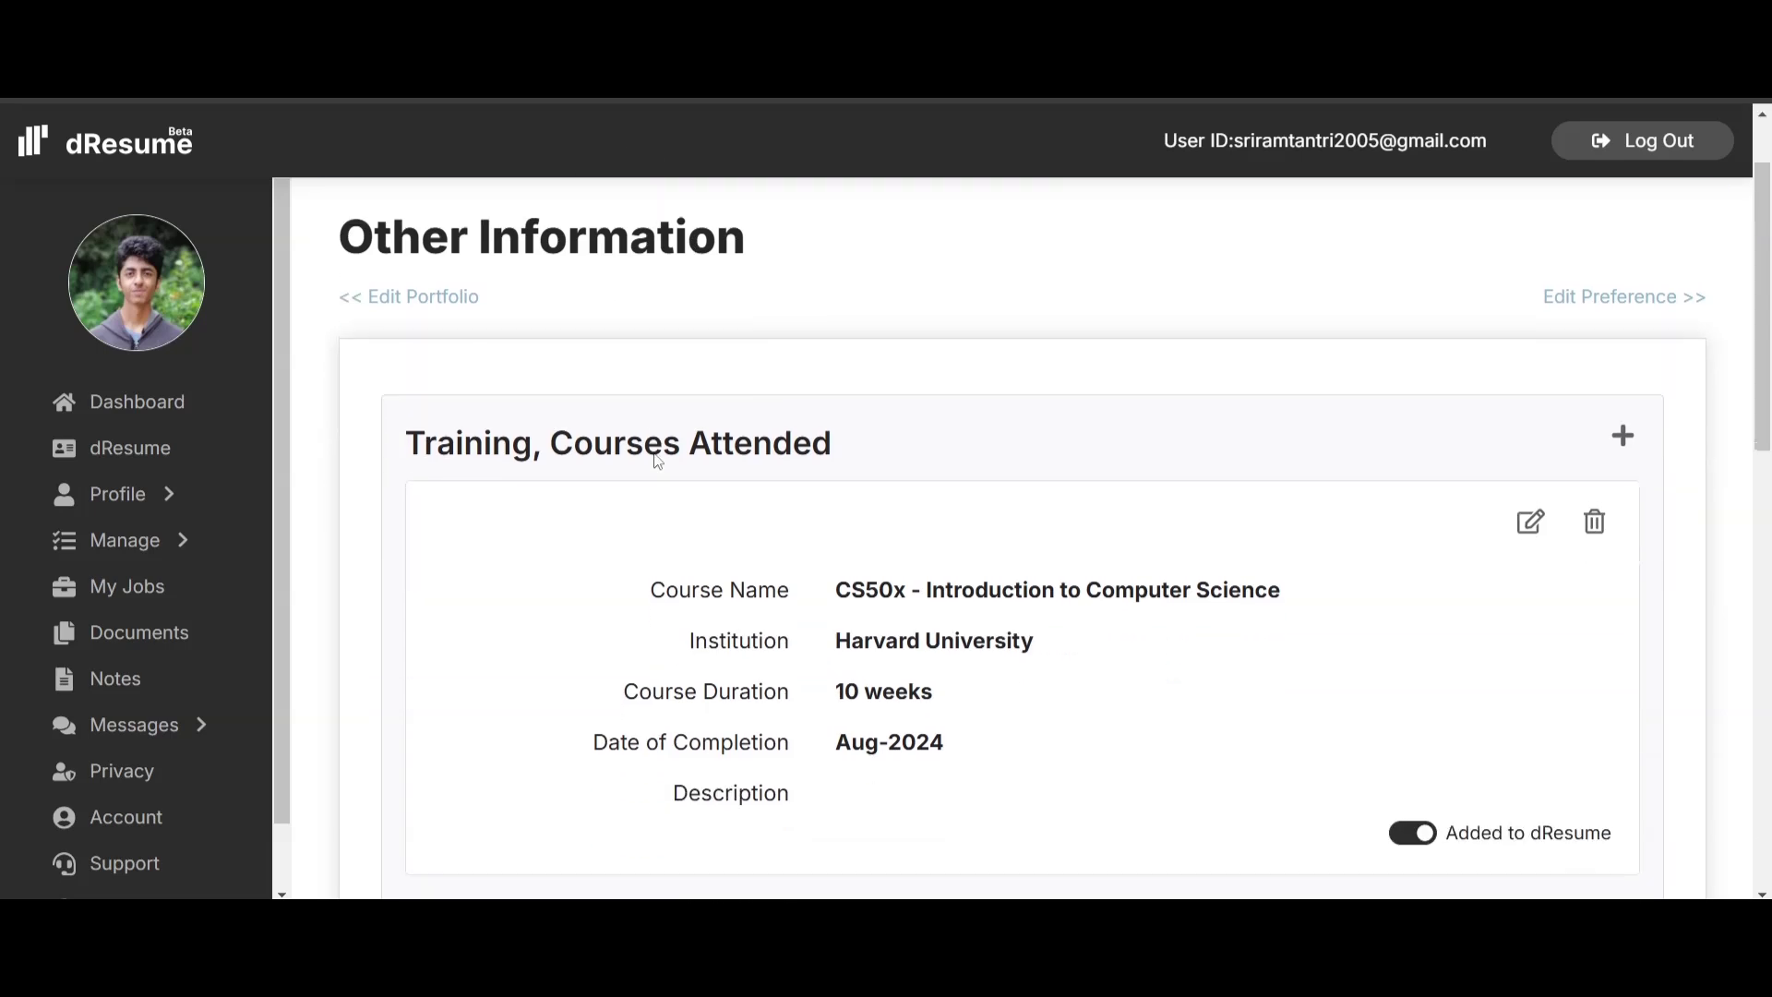
- Add the certification "DL - Permanent Driving License" and include it in the dResume
scroll(655, 457, "down", 5)
scroll(657, 460, "down", 2)
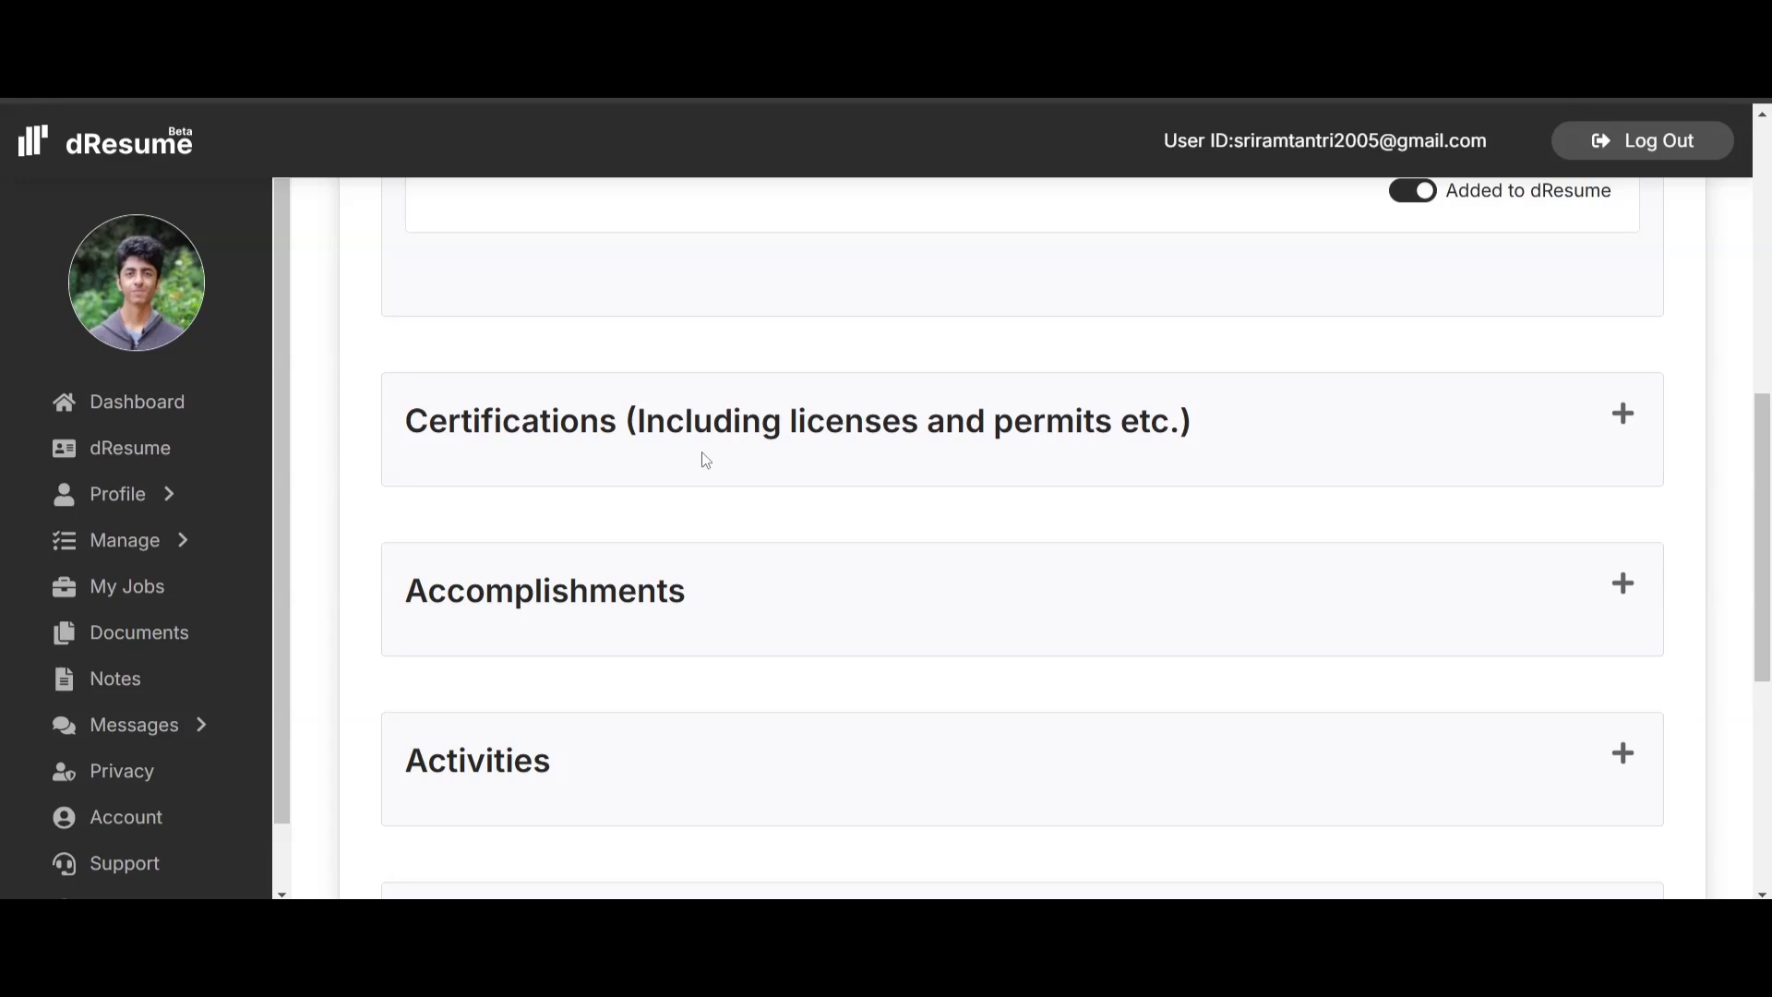
left_click(1624, 417)
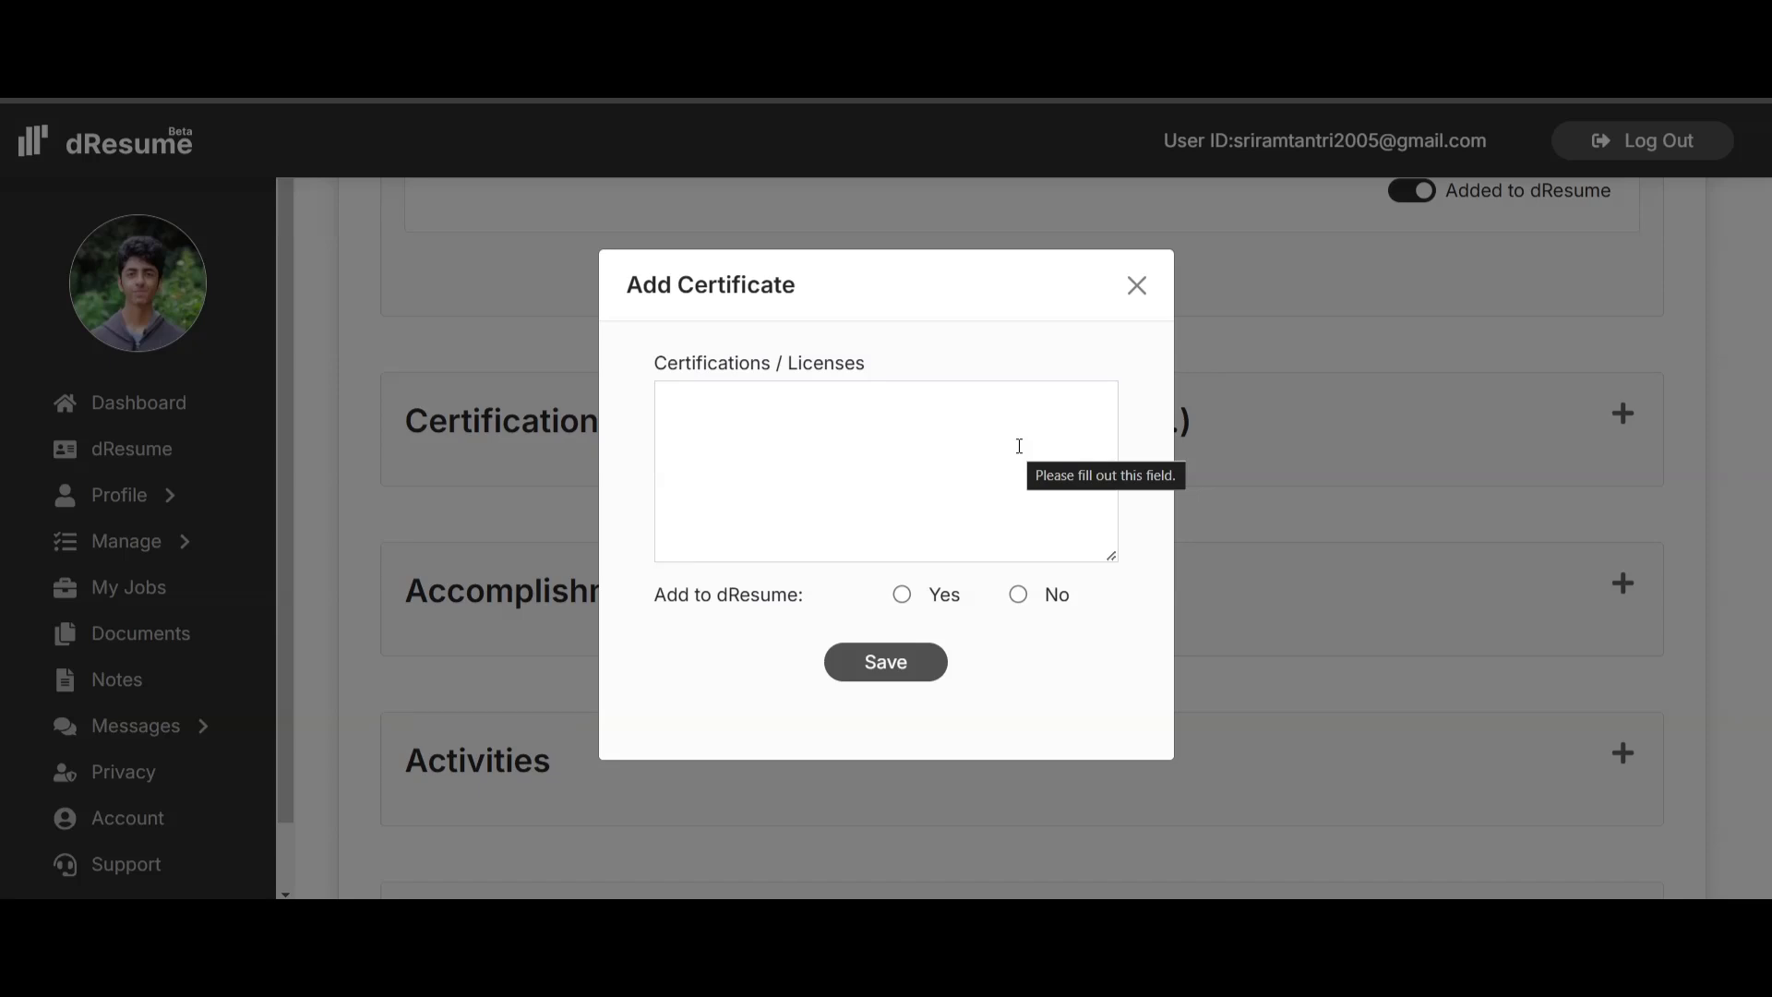
left_click(991, 447)
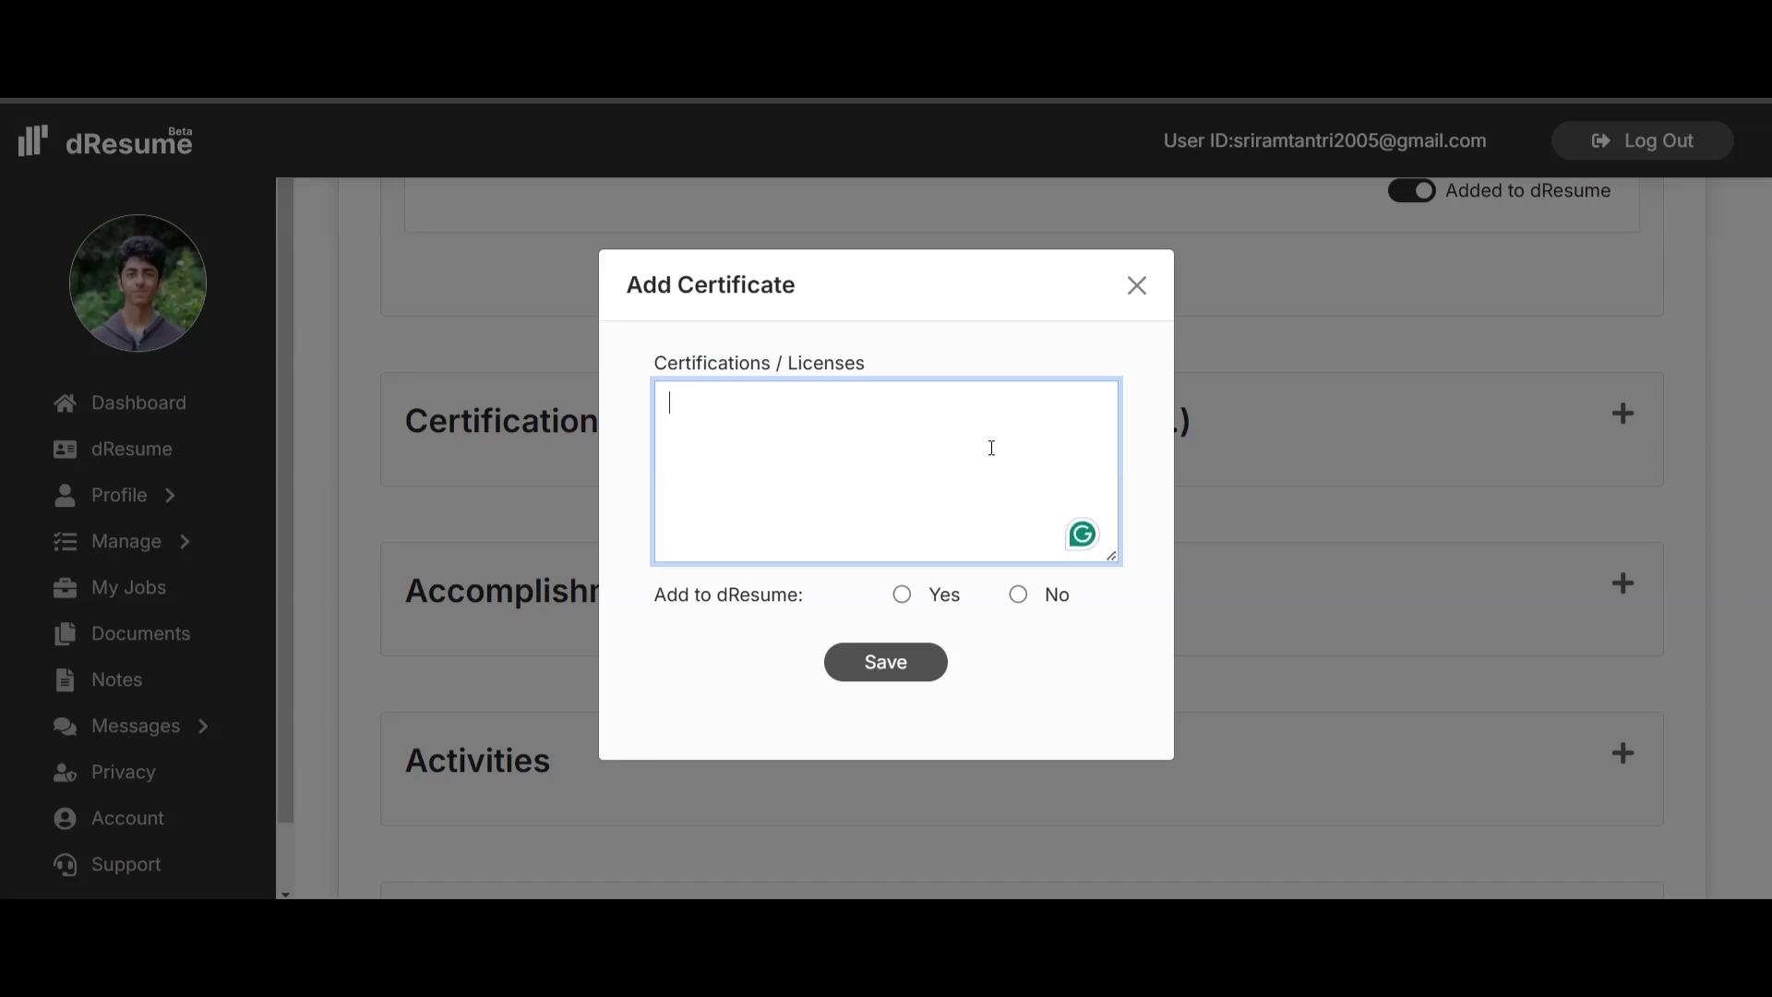
type("DL - Permanent Driving License")
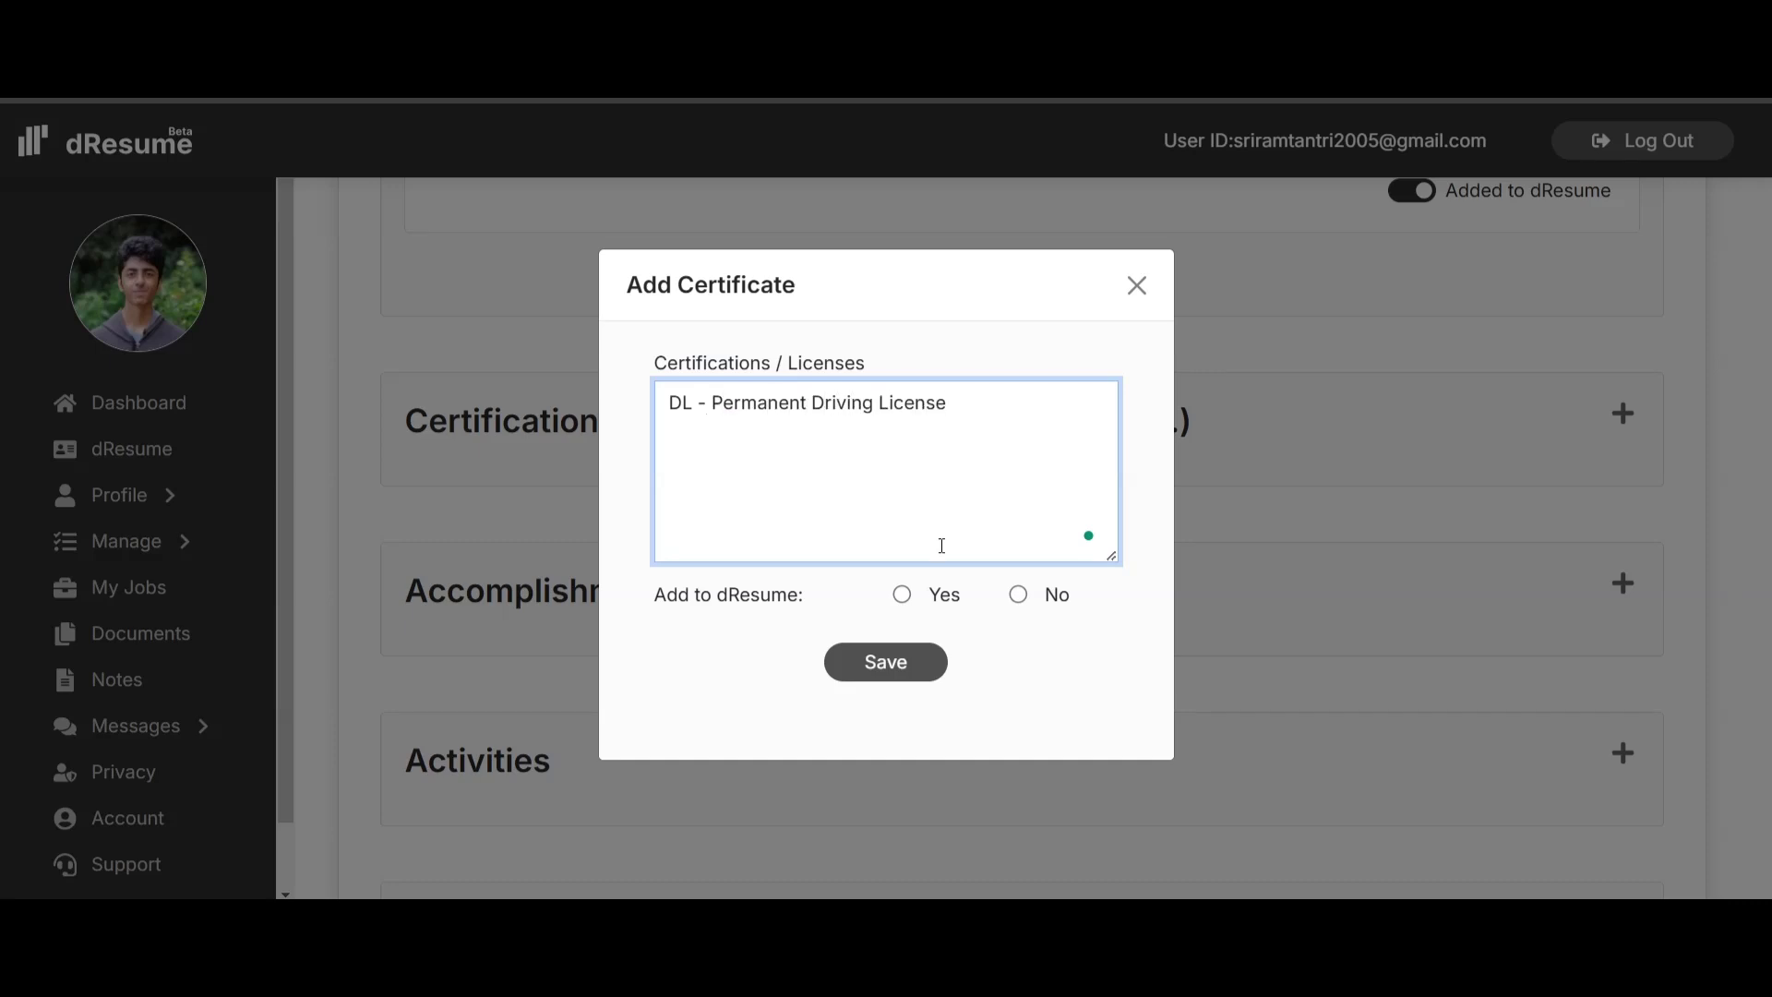
left_click(902, 596)
left_click(886, 662)
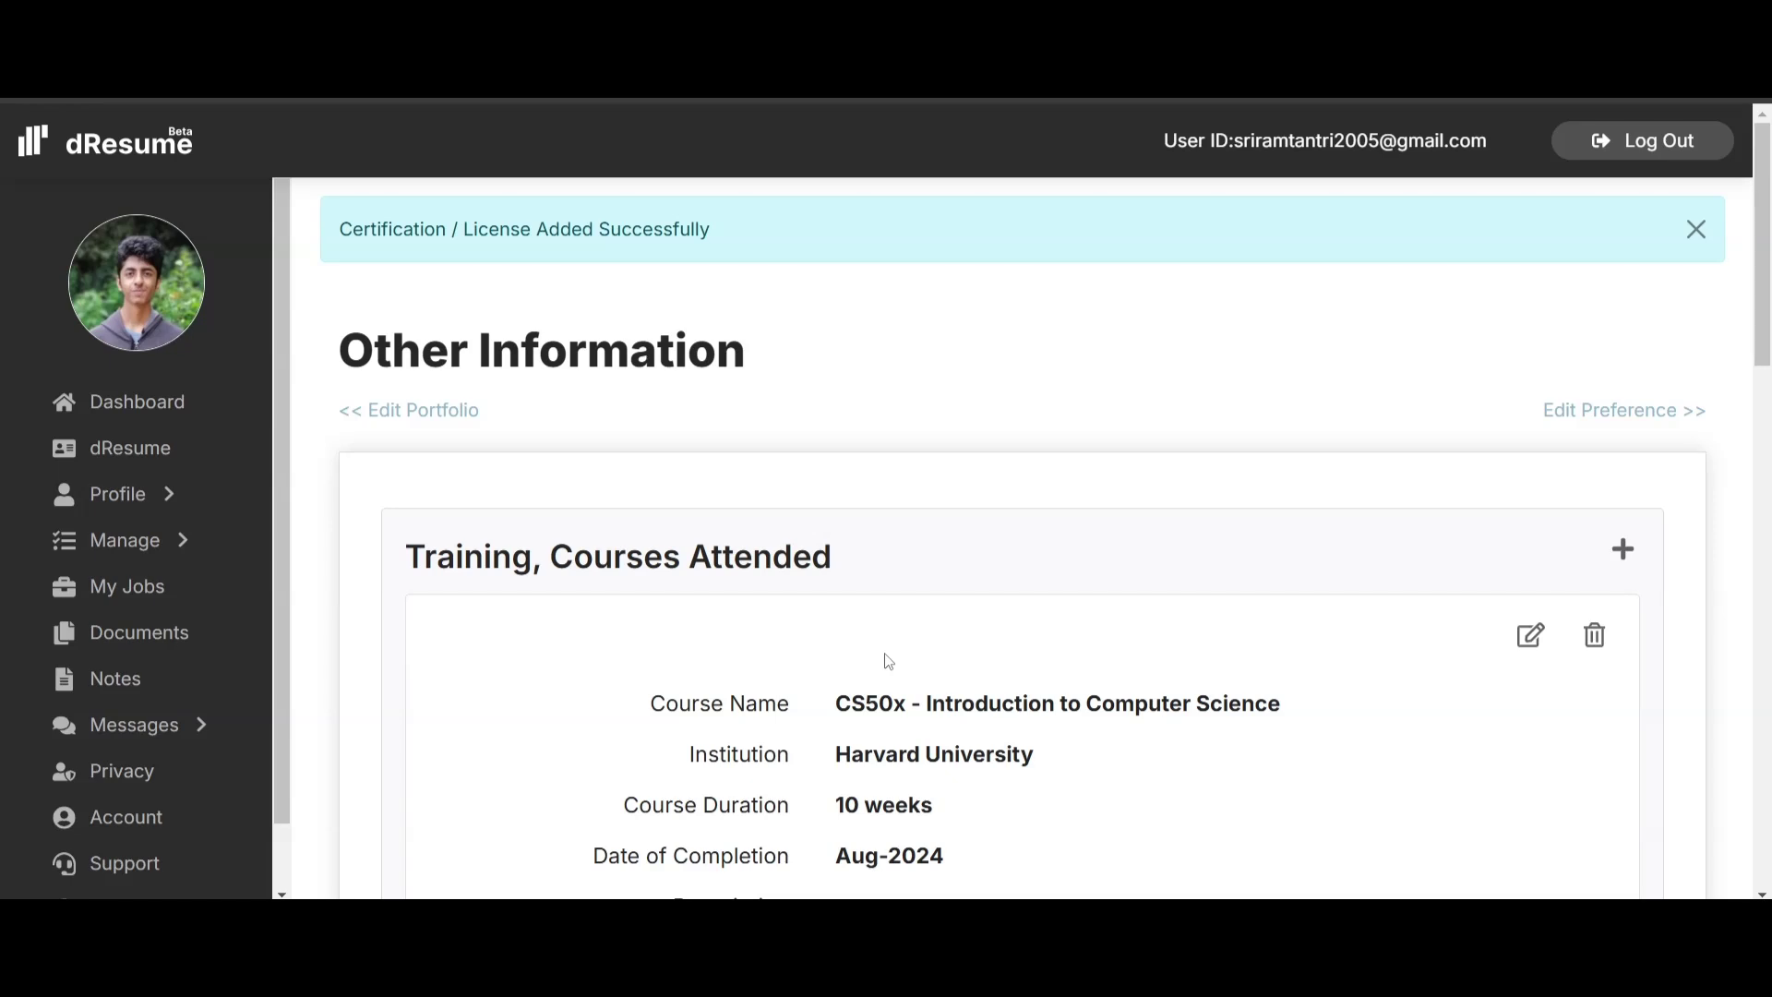
- Add a Presentations accomplishment to the dResume: "I've given a presentation on creative writing in the national creative writing fest of 2023."
scroll(888, 661, "down", 15)
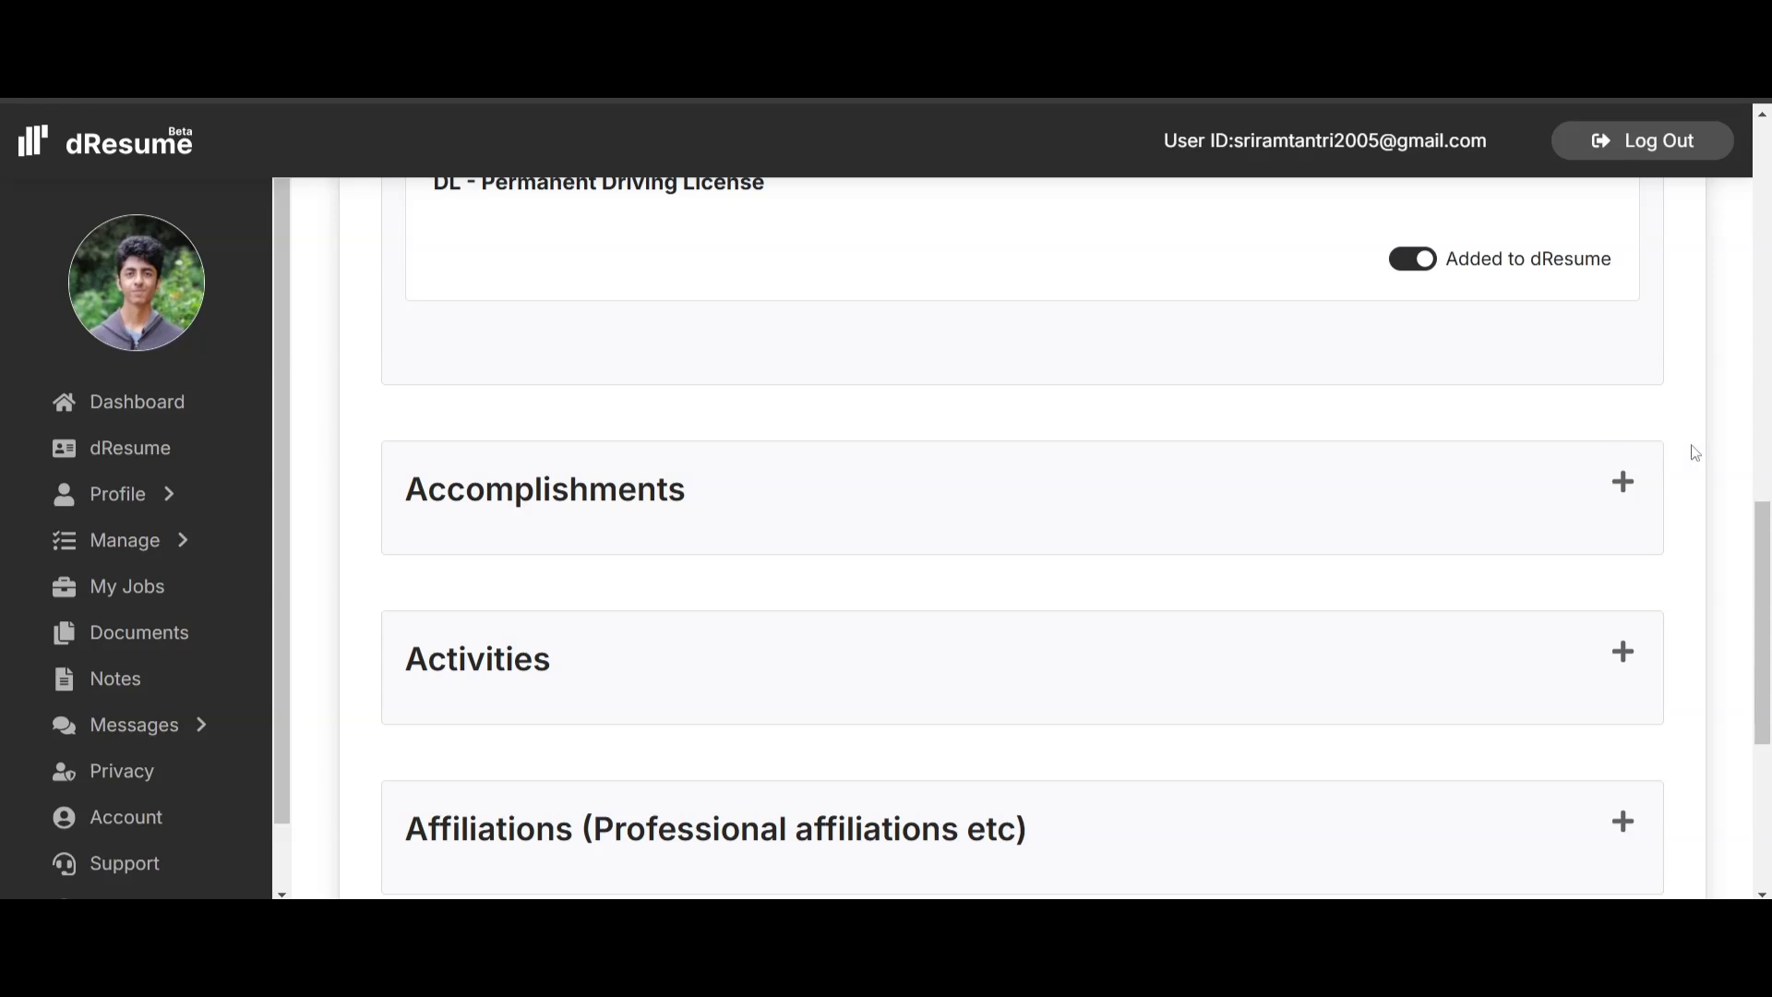
left_click(1626, 489)
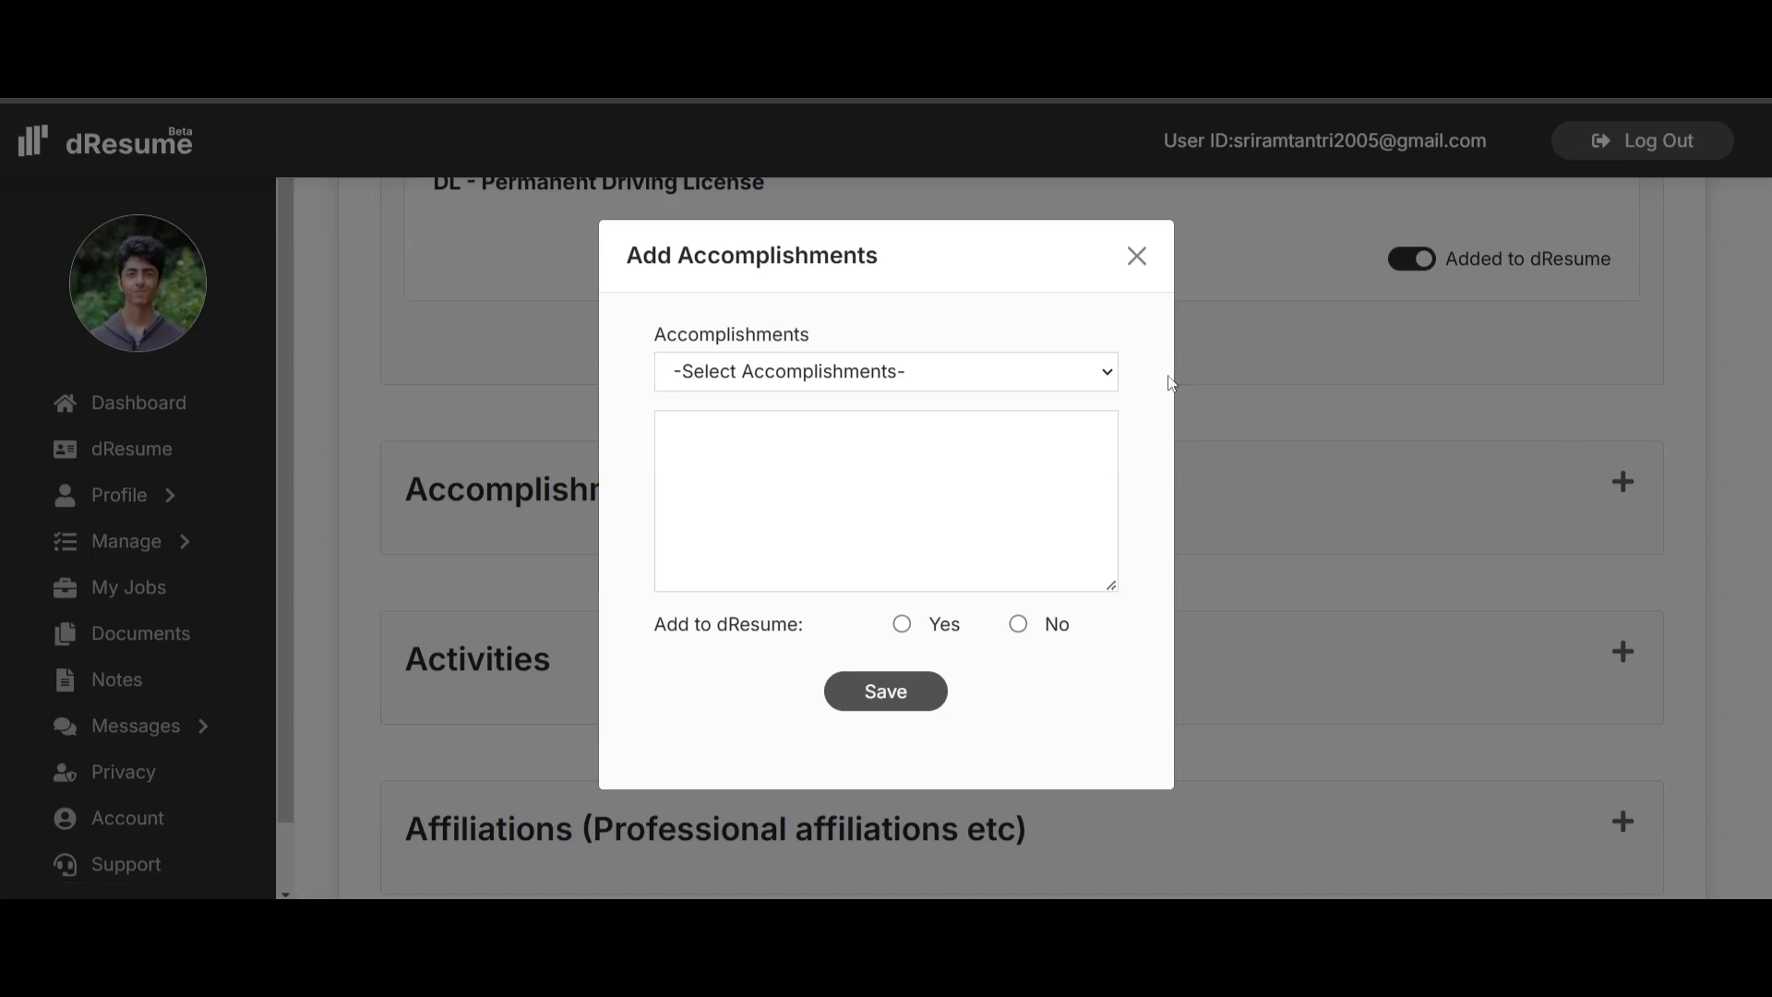
left_click(1069, 379)
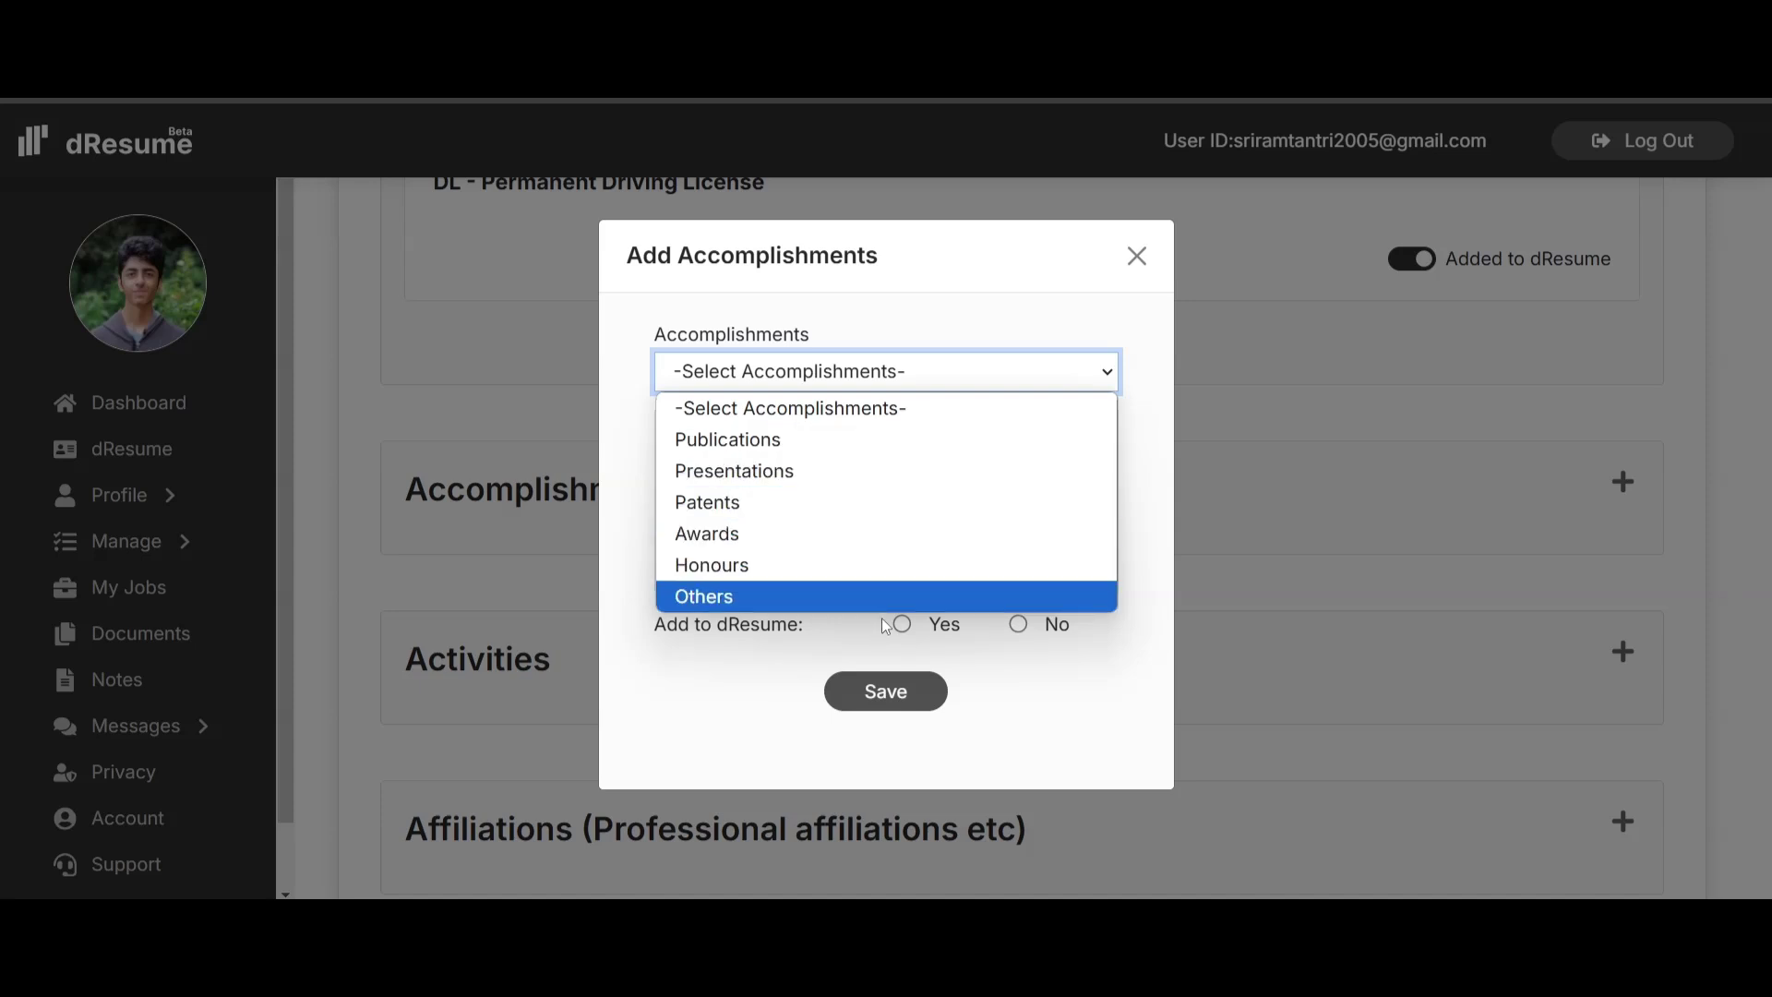
left_click(896, 470)
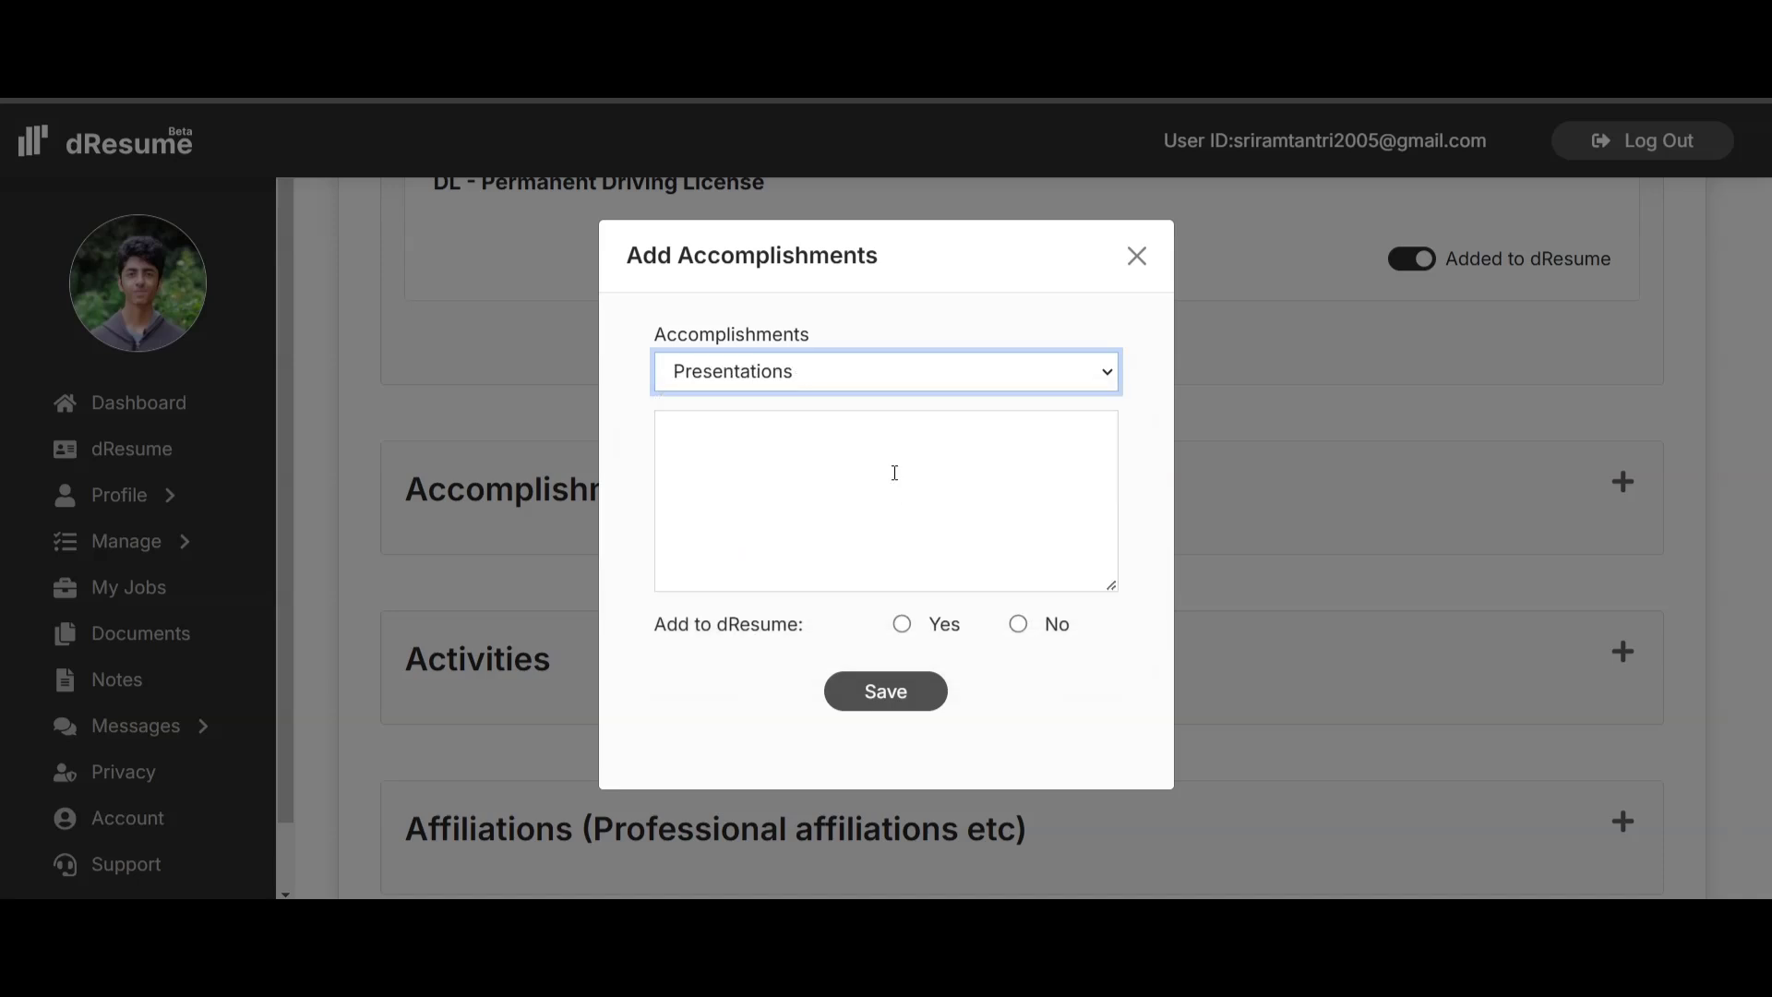
left_click(894, 472)
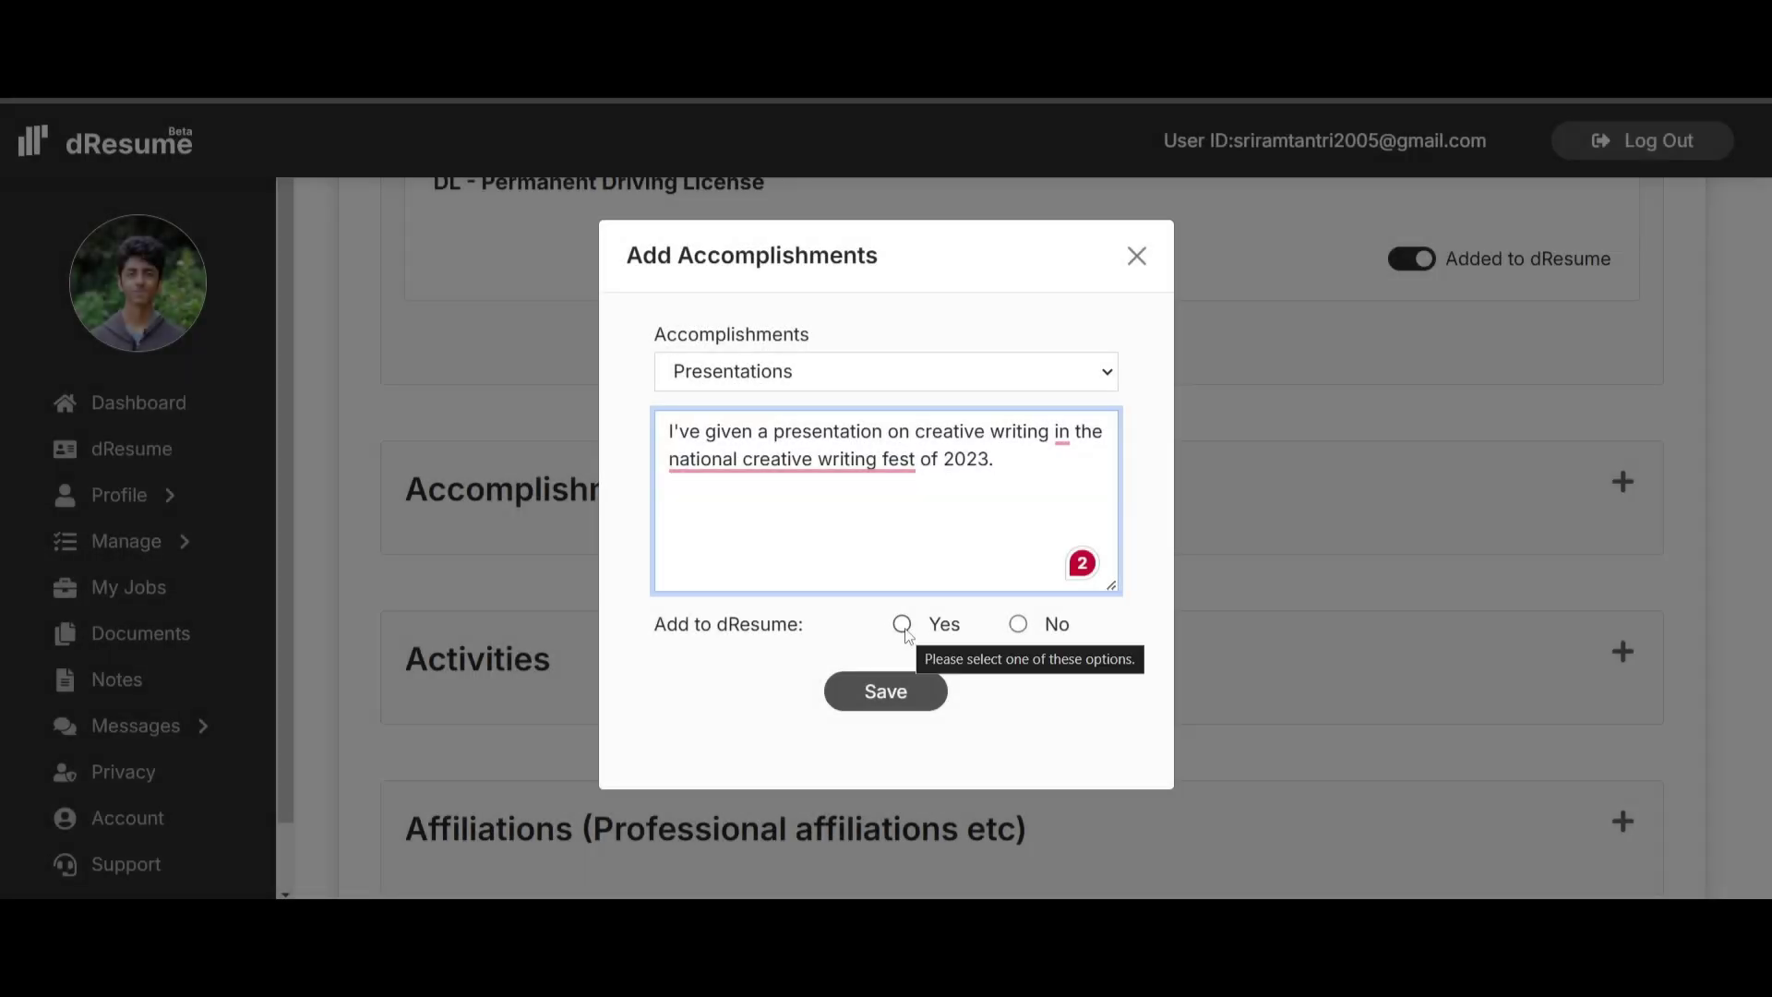
left_click(902, 624)
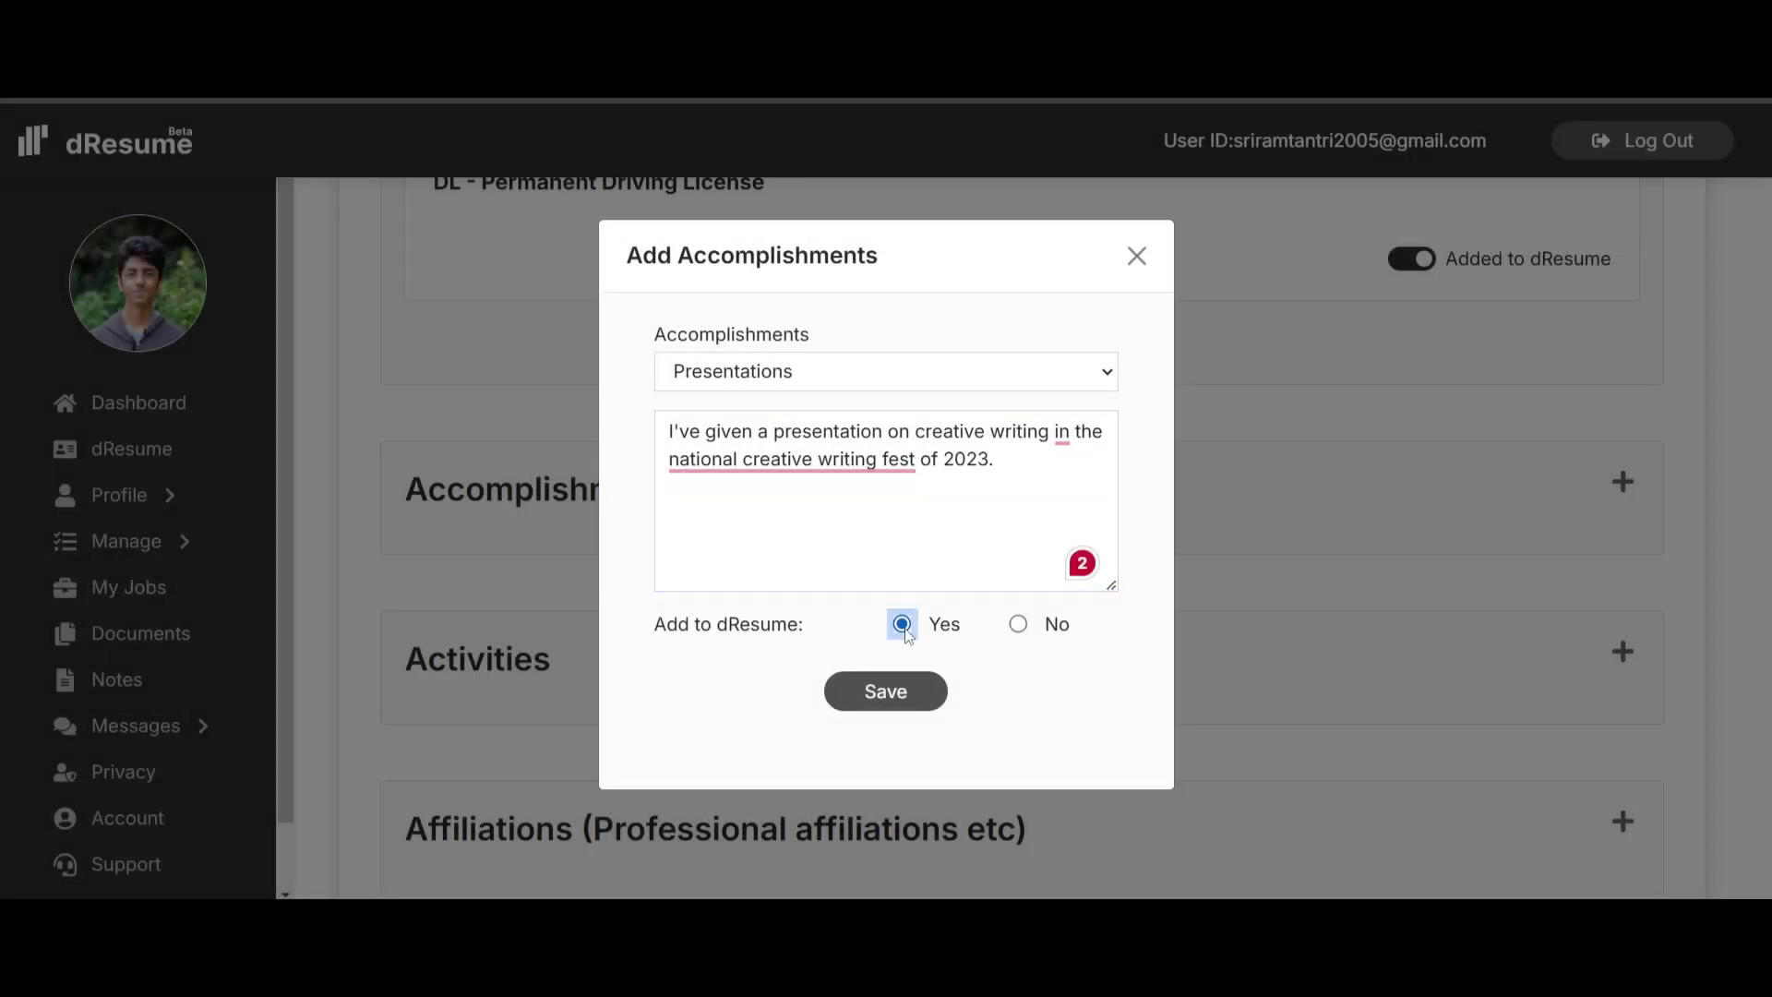
left_click(915, 706)
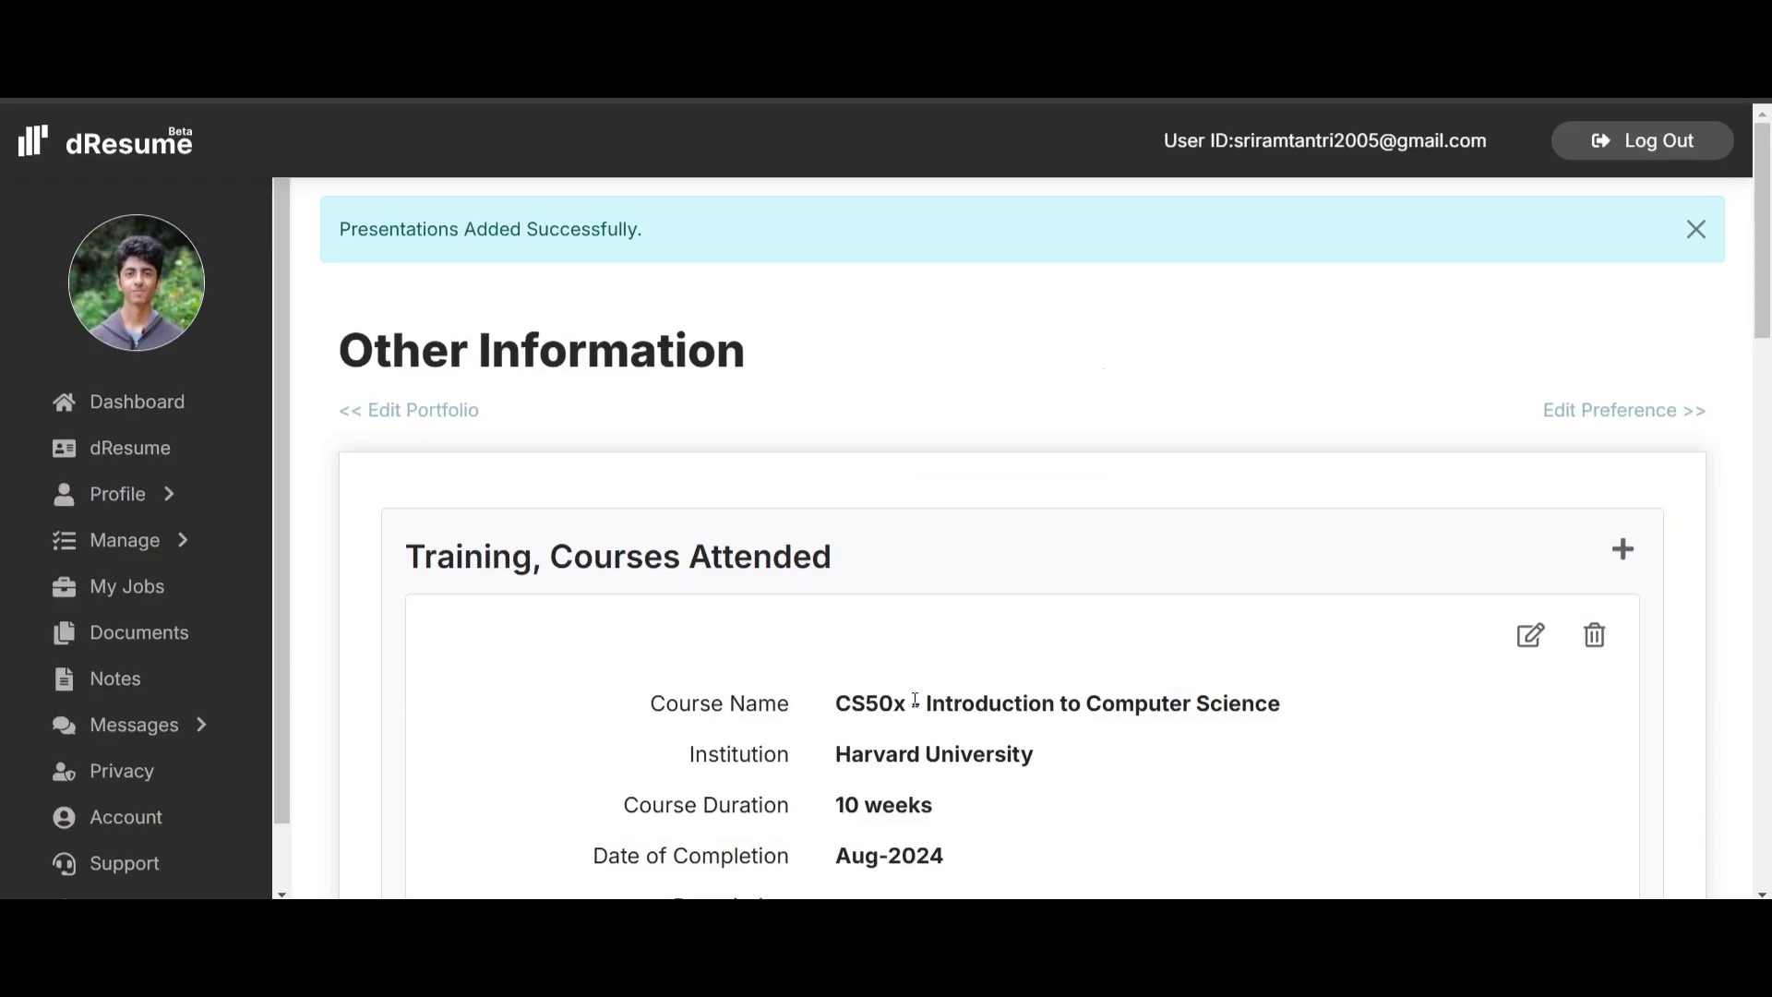
- Add the activity "I've engaged myself in a creative writing workshop in Chennai." and include it in the dResume
scroll(914, 701, "down", 10)
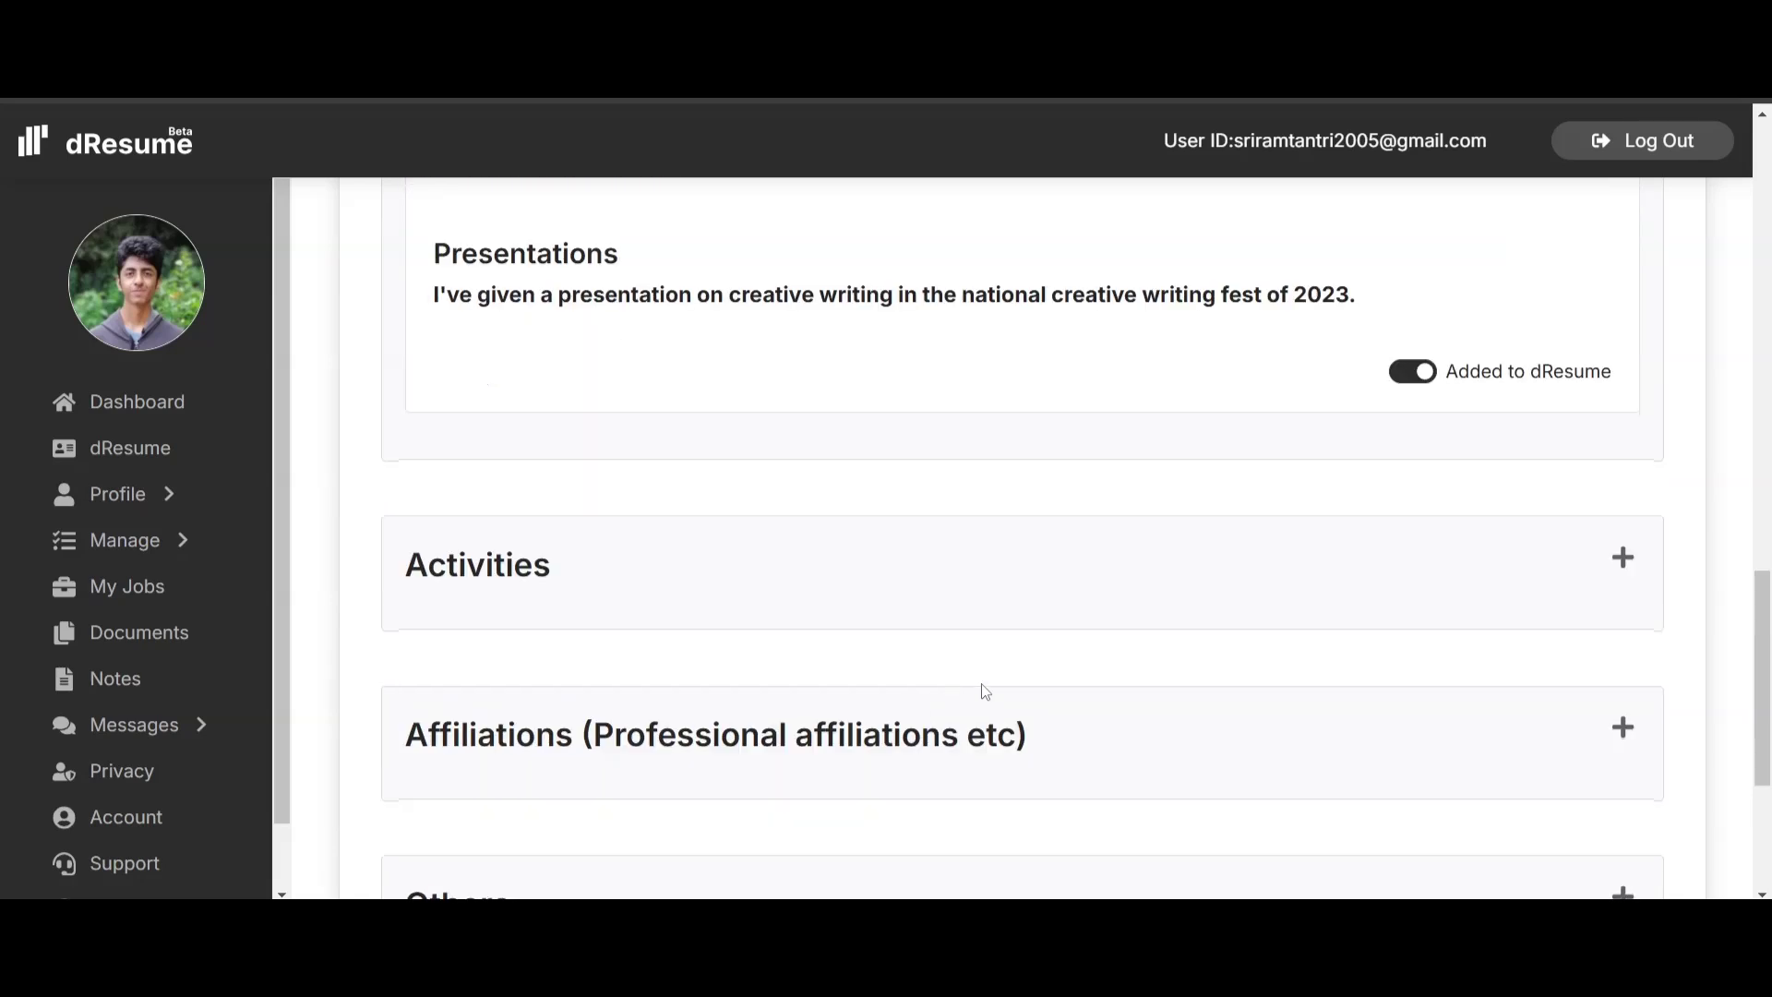
left_click(1626, 560)
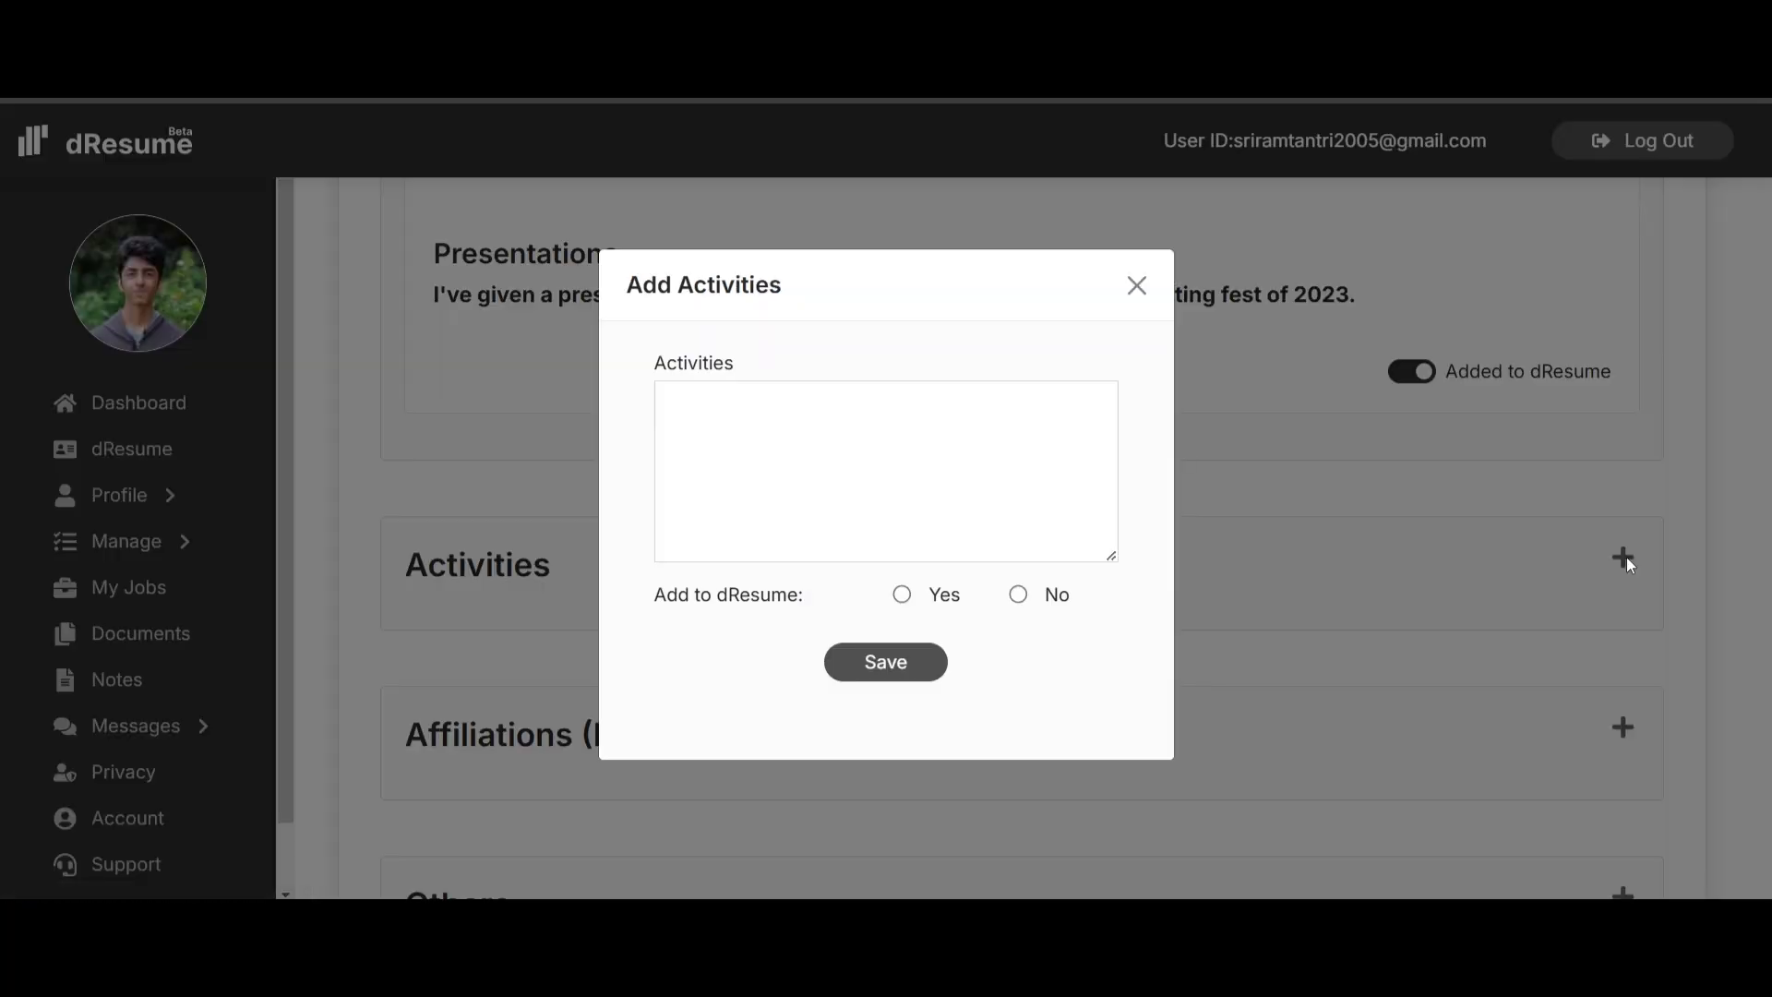
left_click(980, 432)
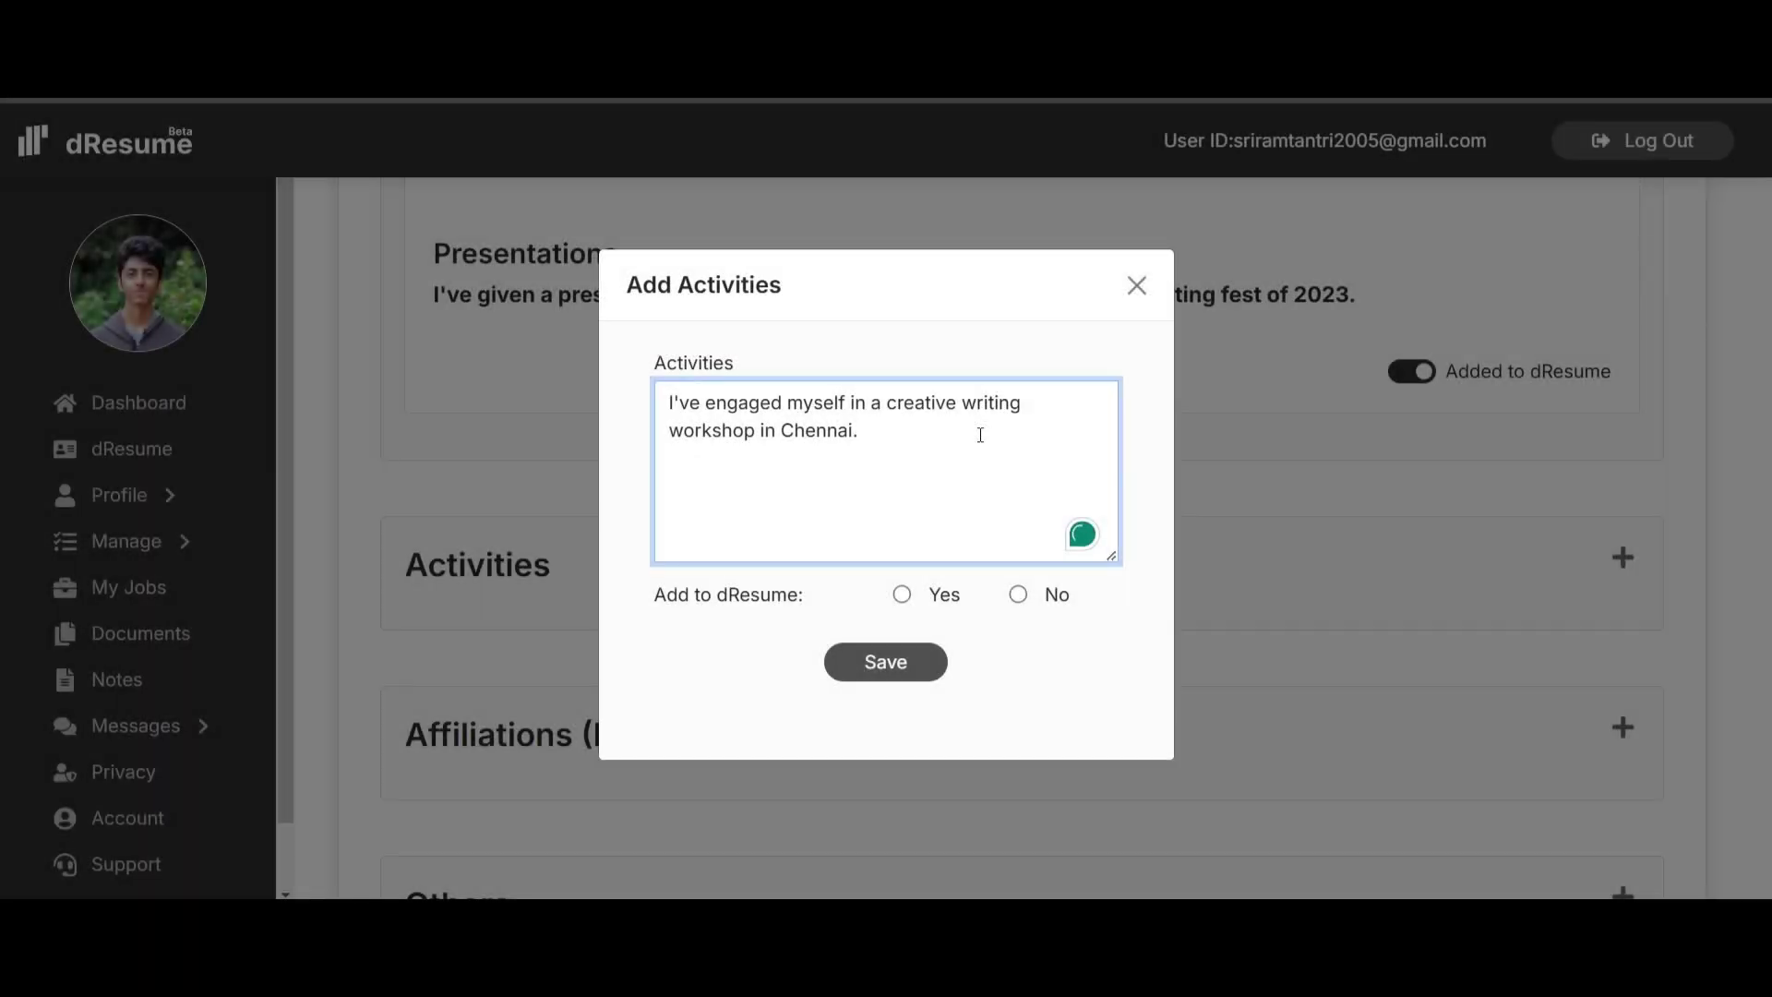
left_click(902, 594)
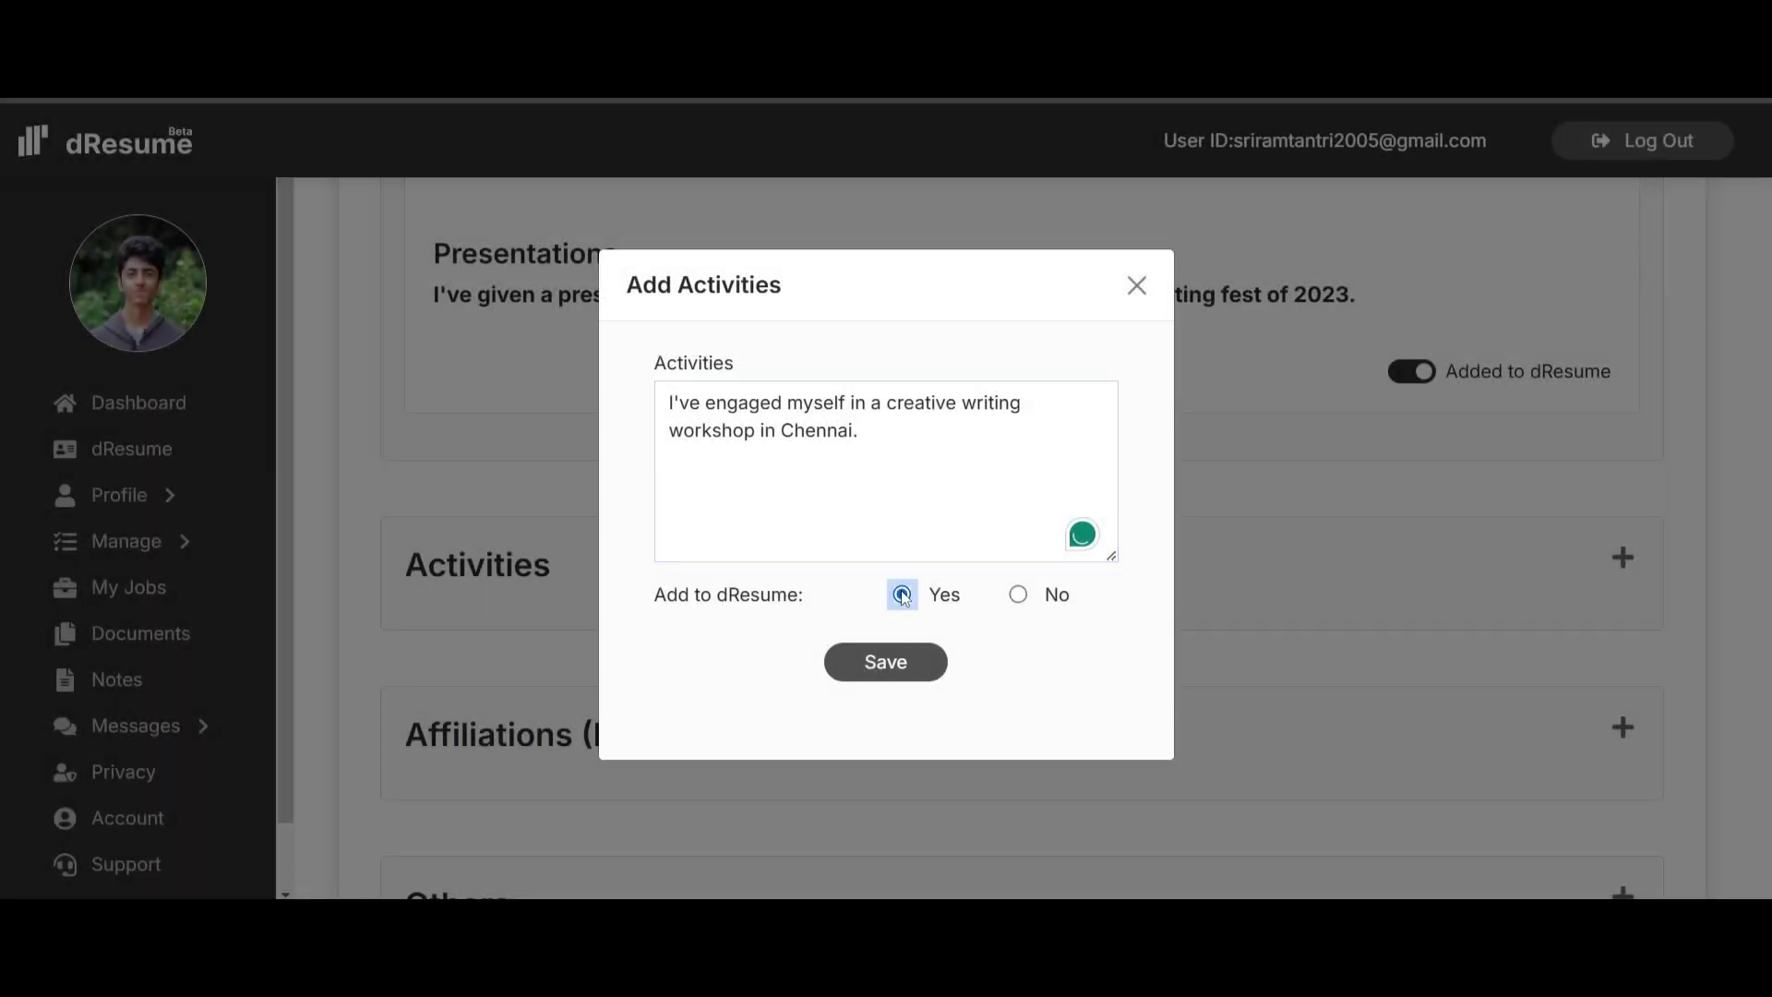
left_click(901, 670)
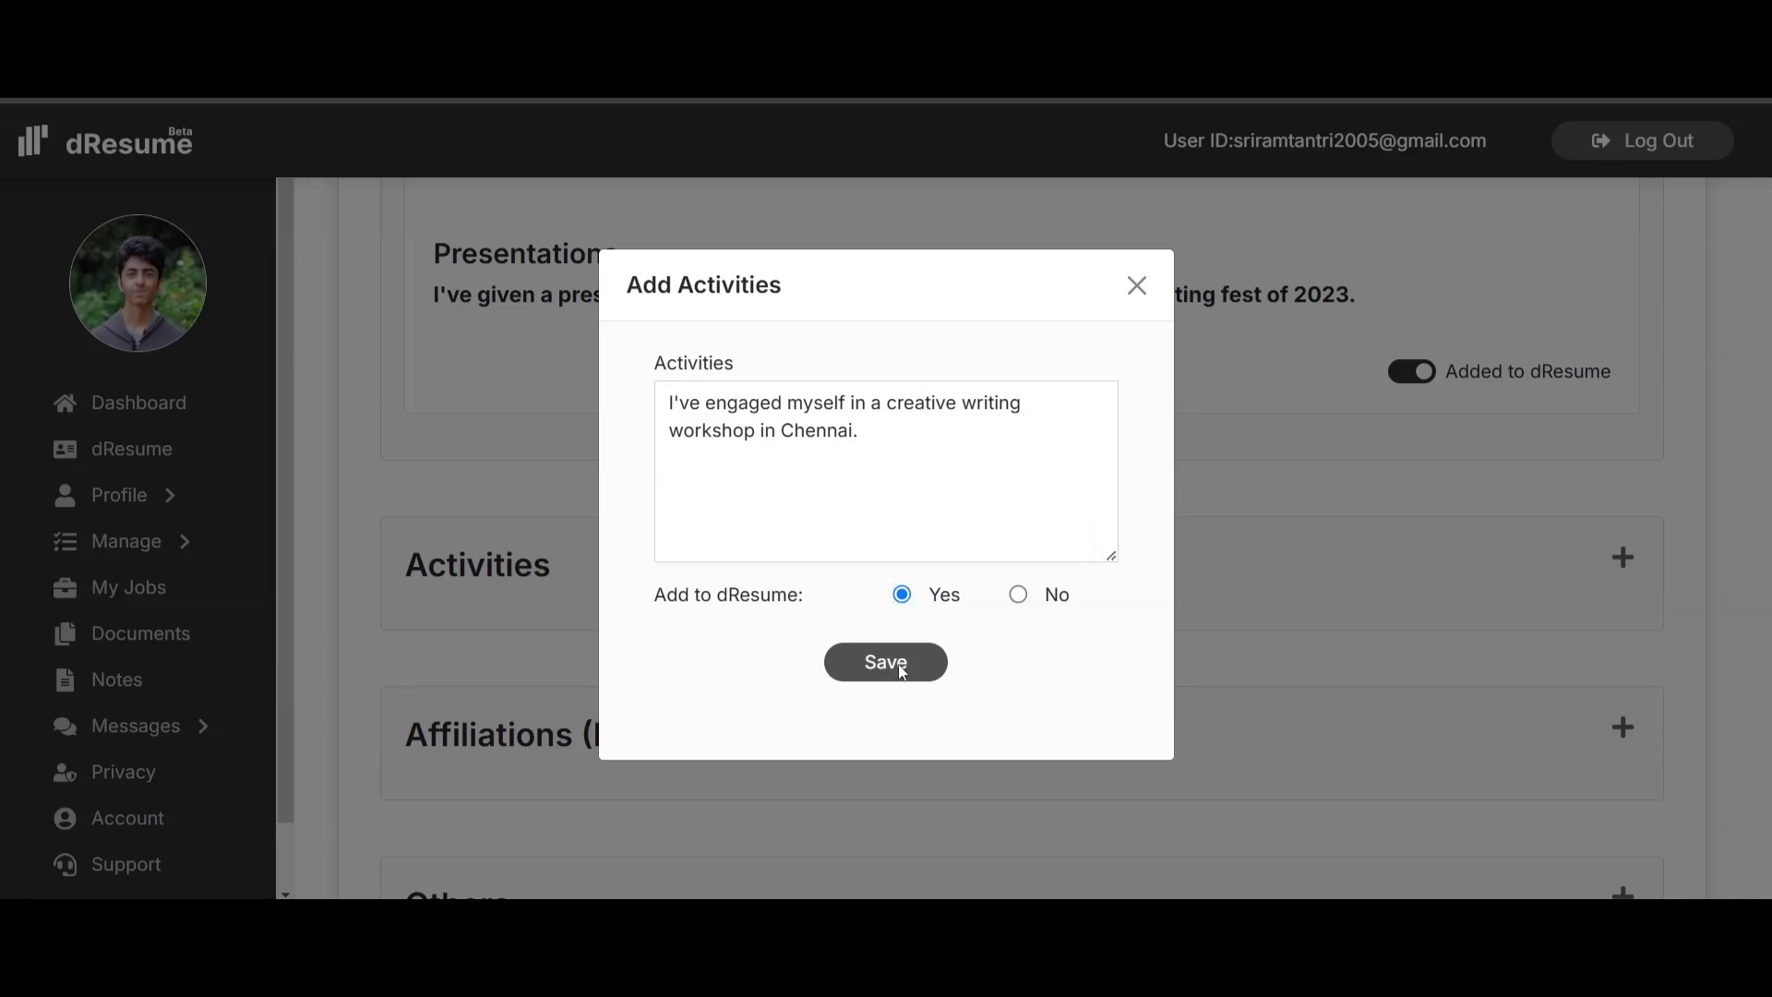
- Add the professional affiliation "Member of JCI" and include it in the dResume
scroll(902, 671, "down", 15)
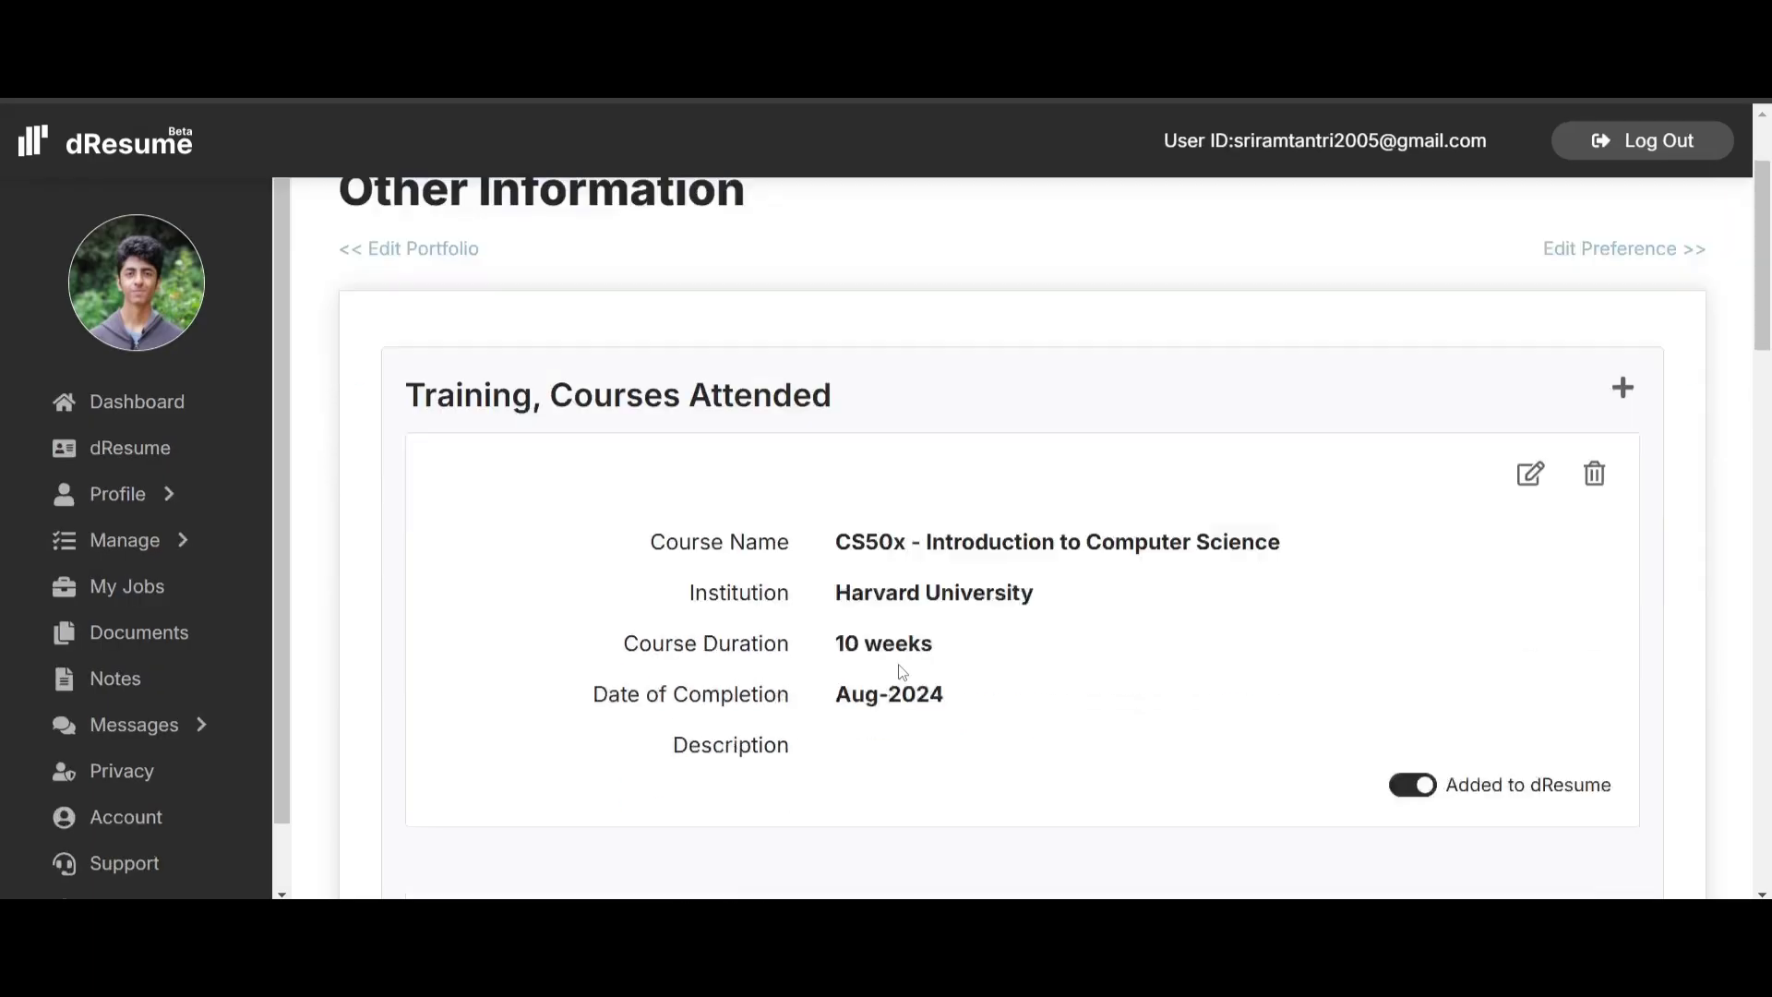
scroll(902, 672, "down", 5)
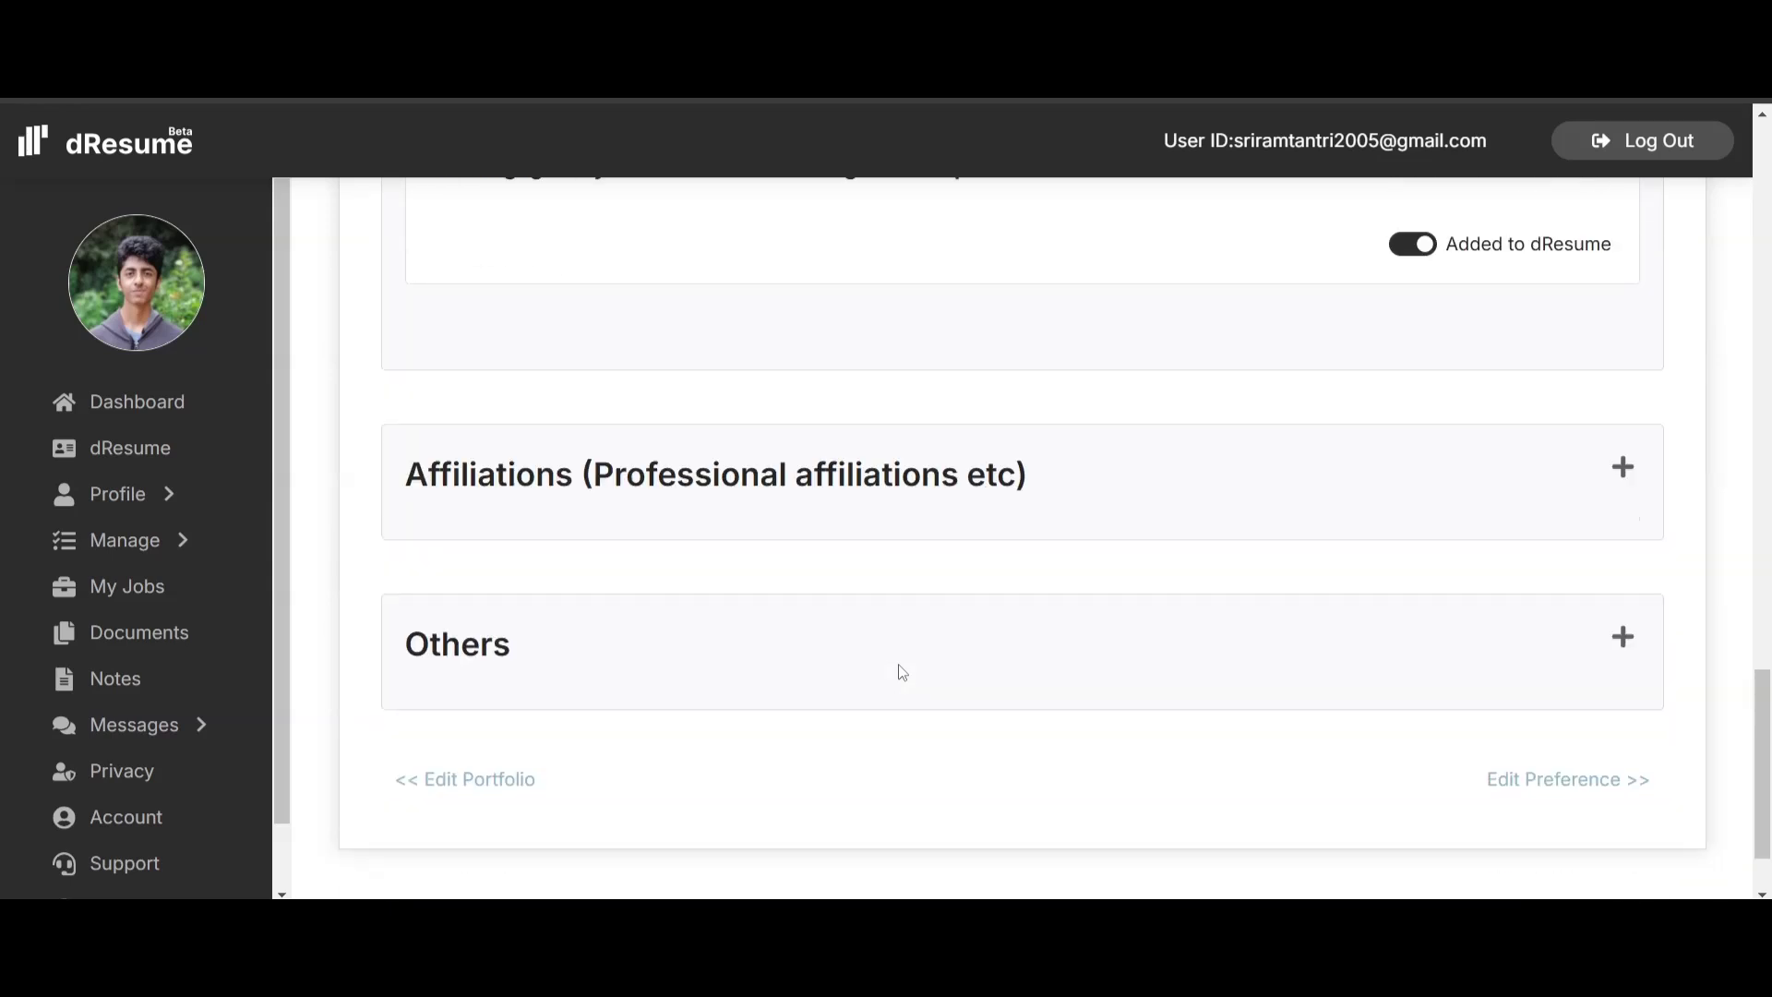
left_click(1624, 471)
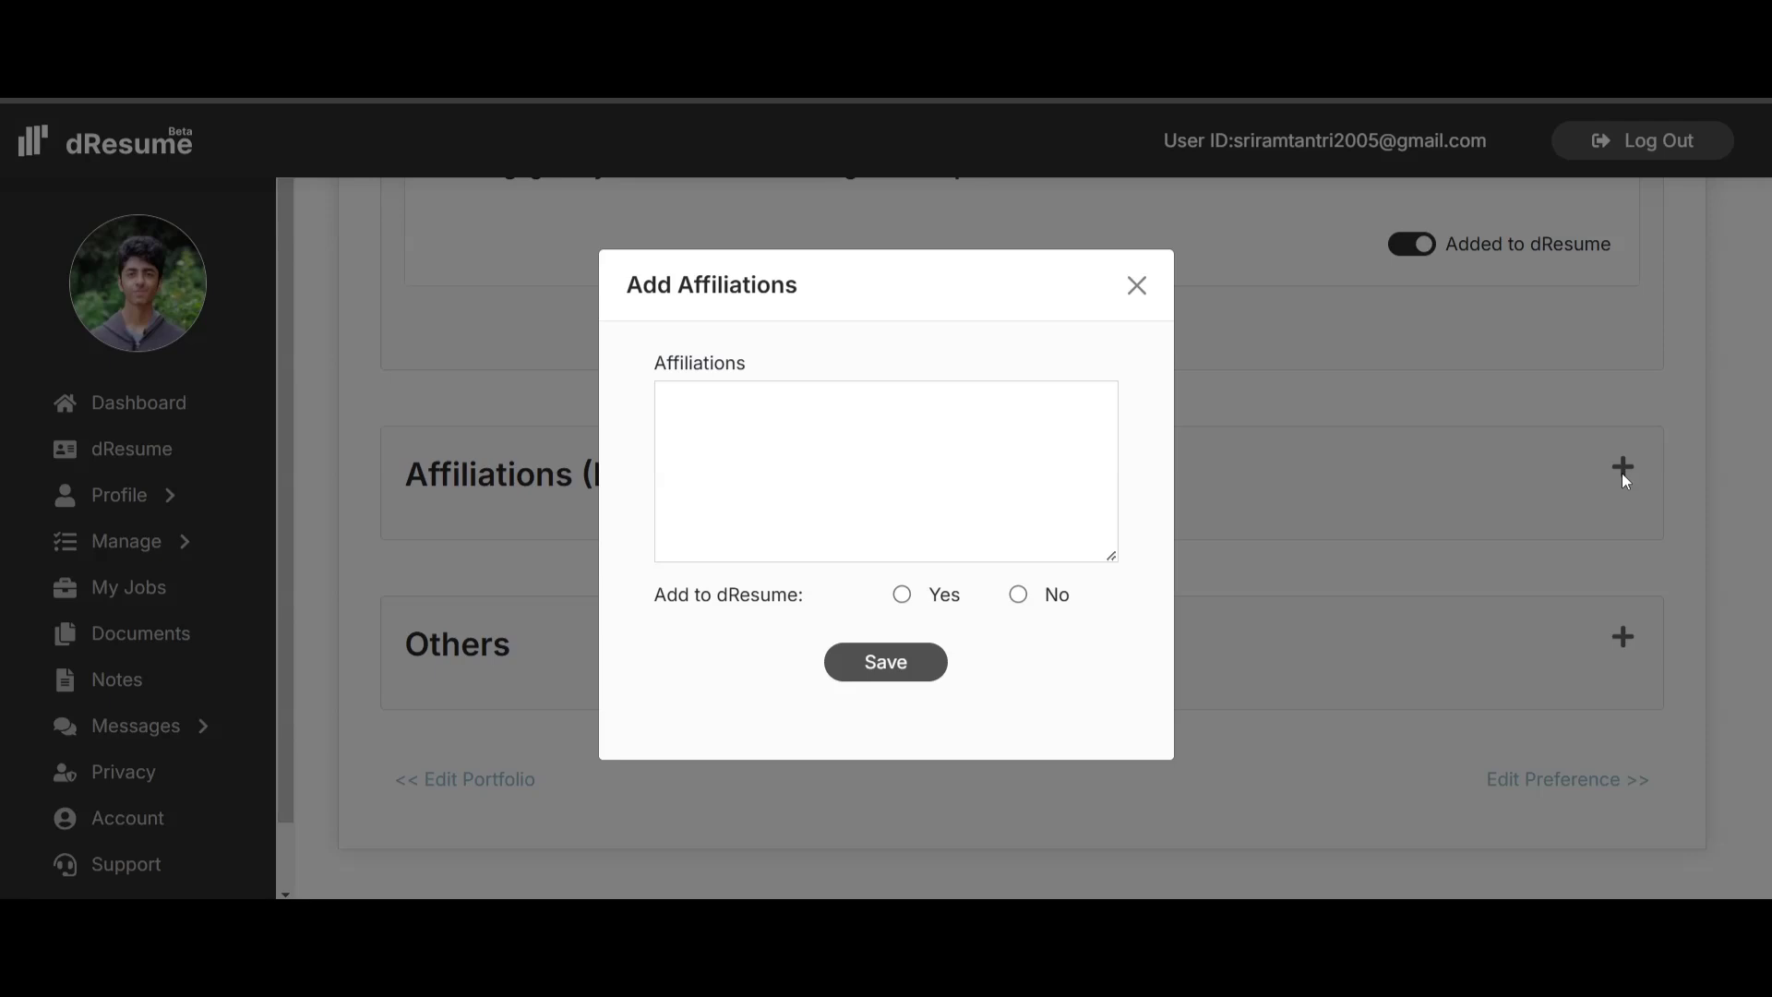
left_click(919, 520)
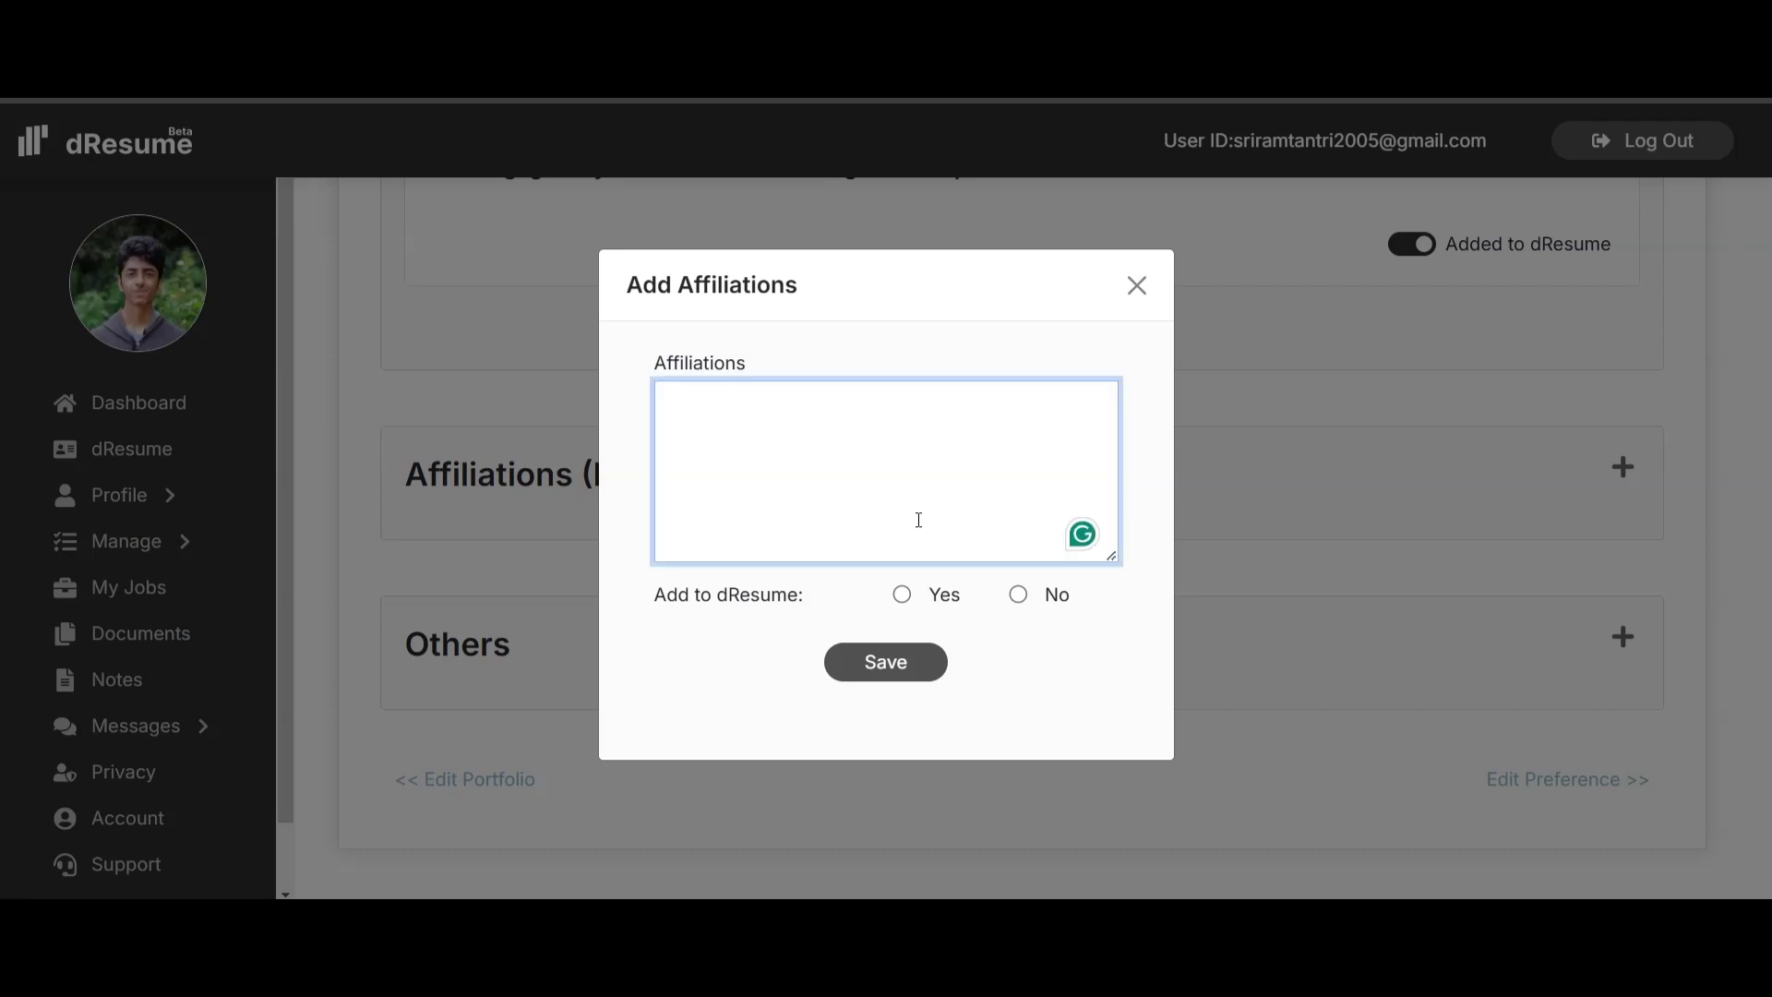
type("Member of JCI")
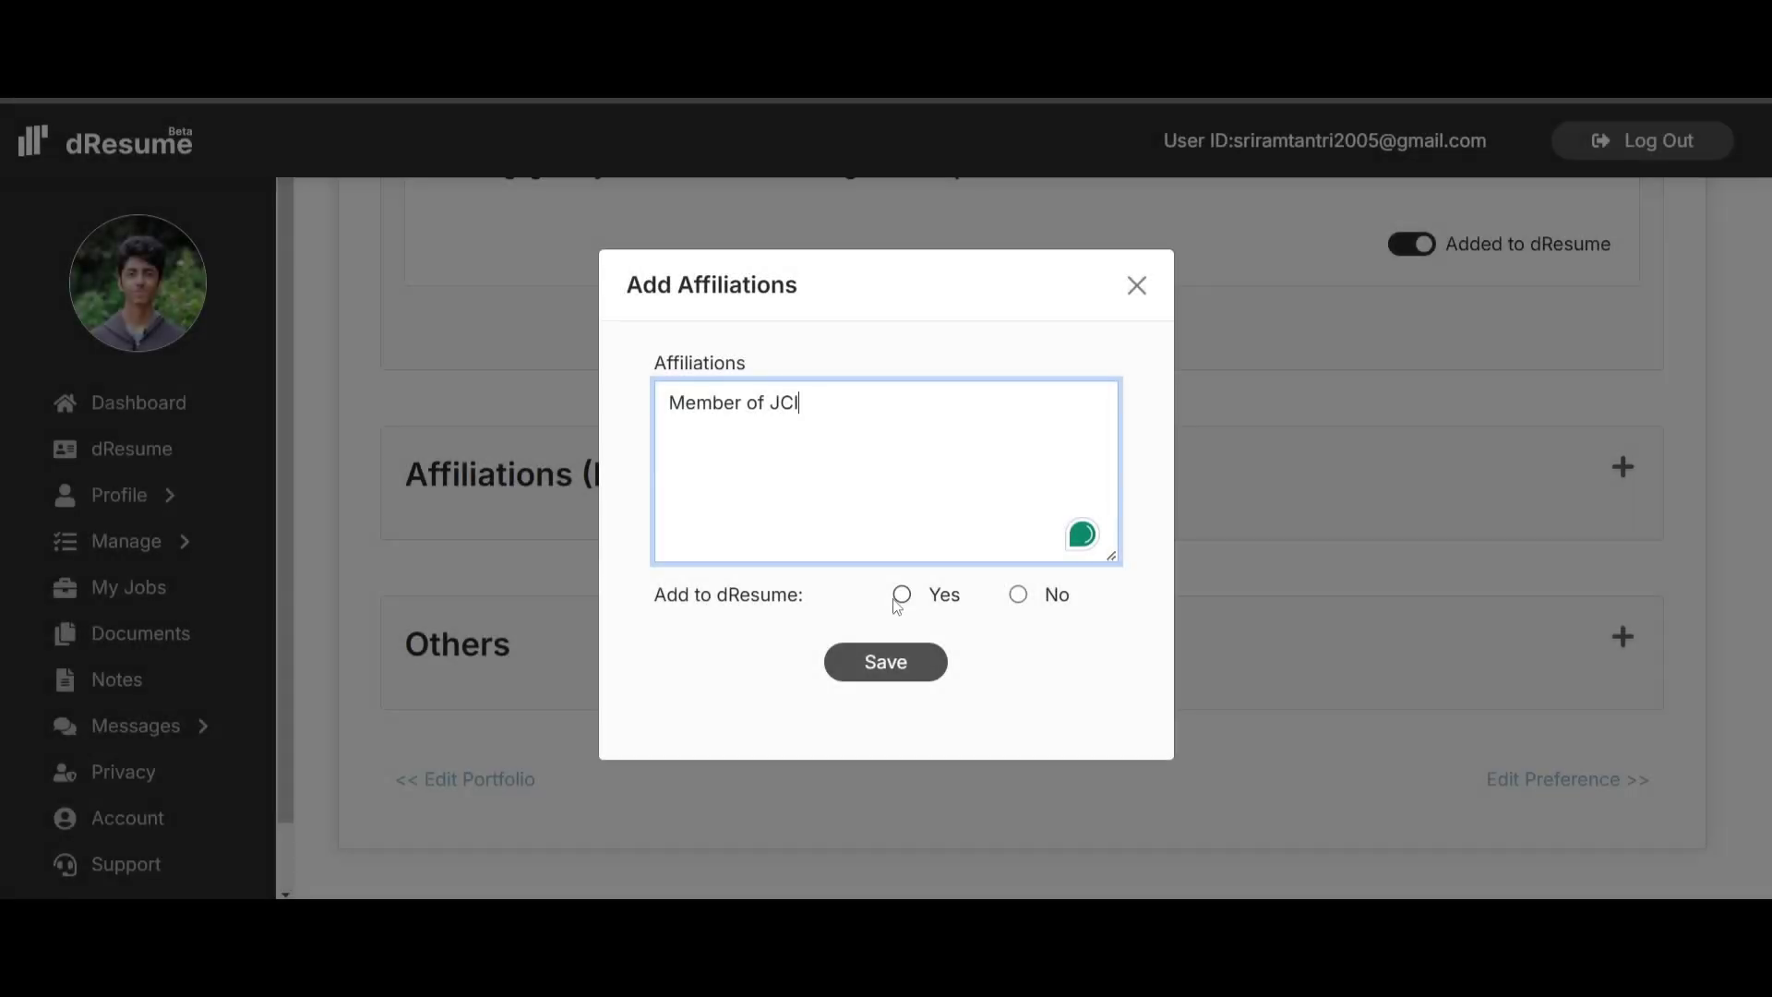
left_click(904, 597)
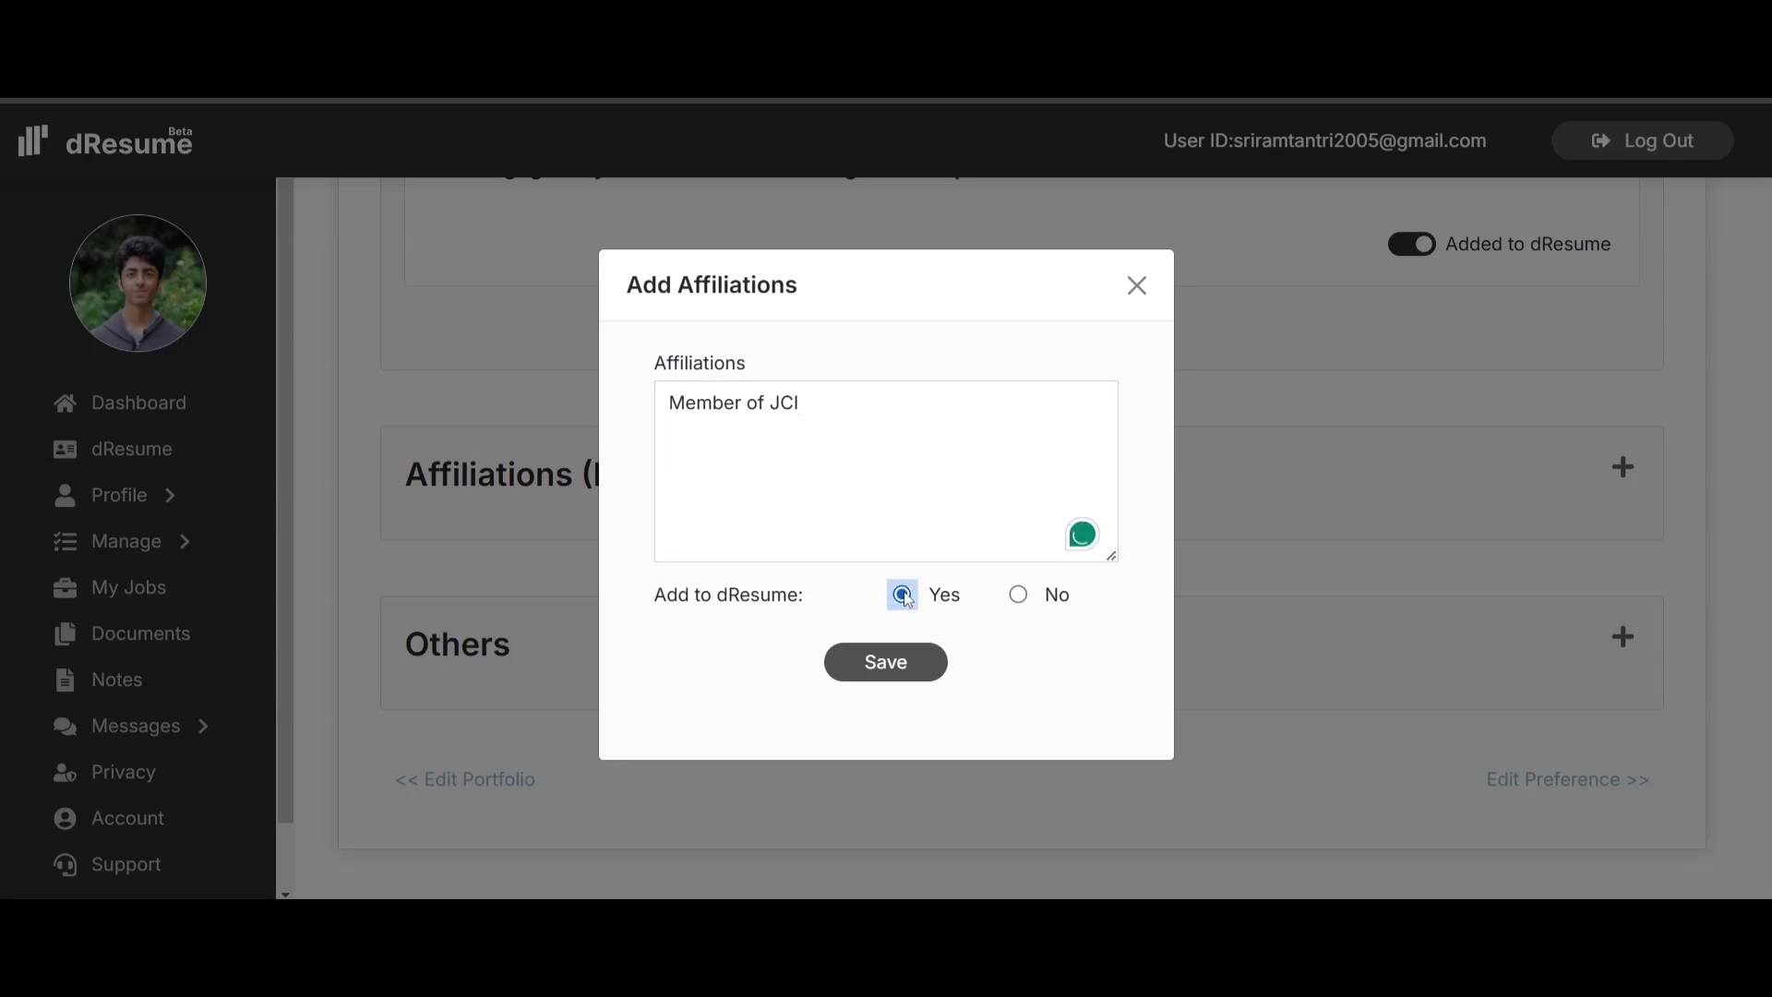
left_click(919, 660)
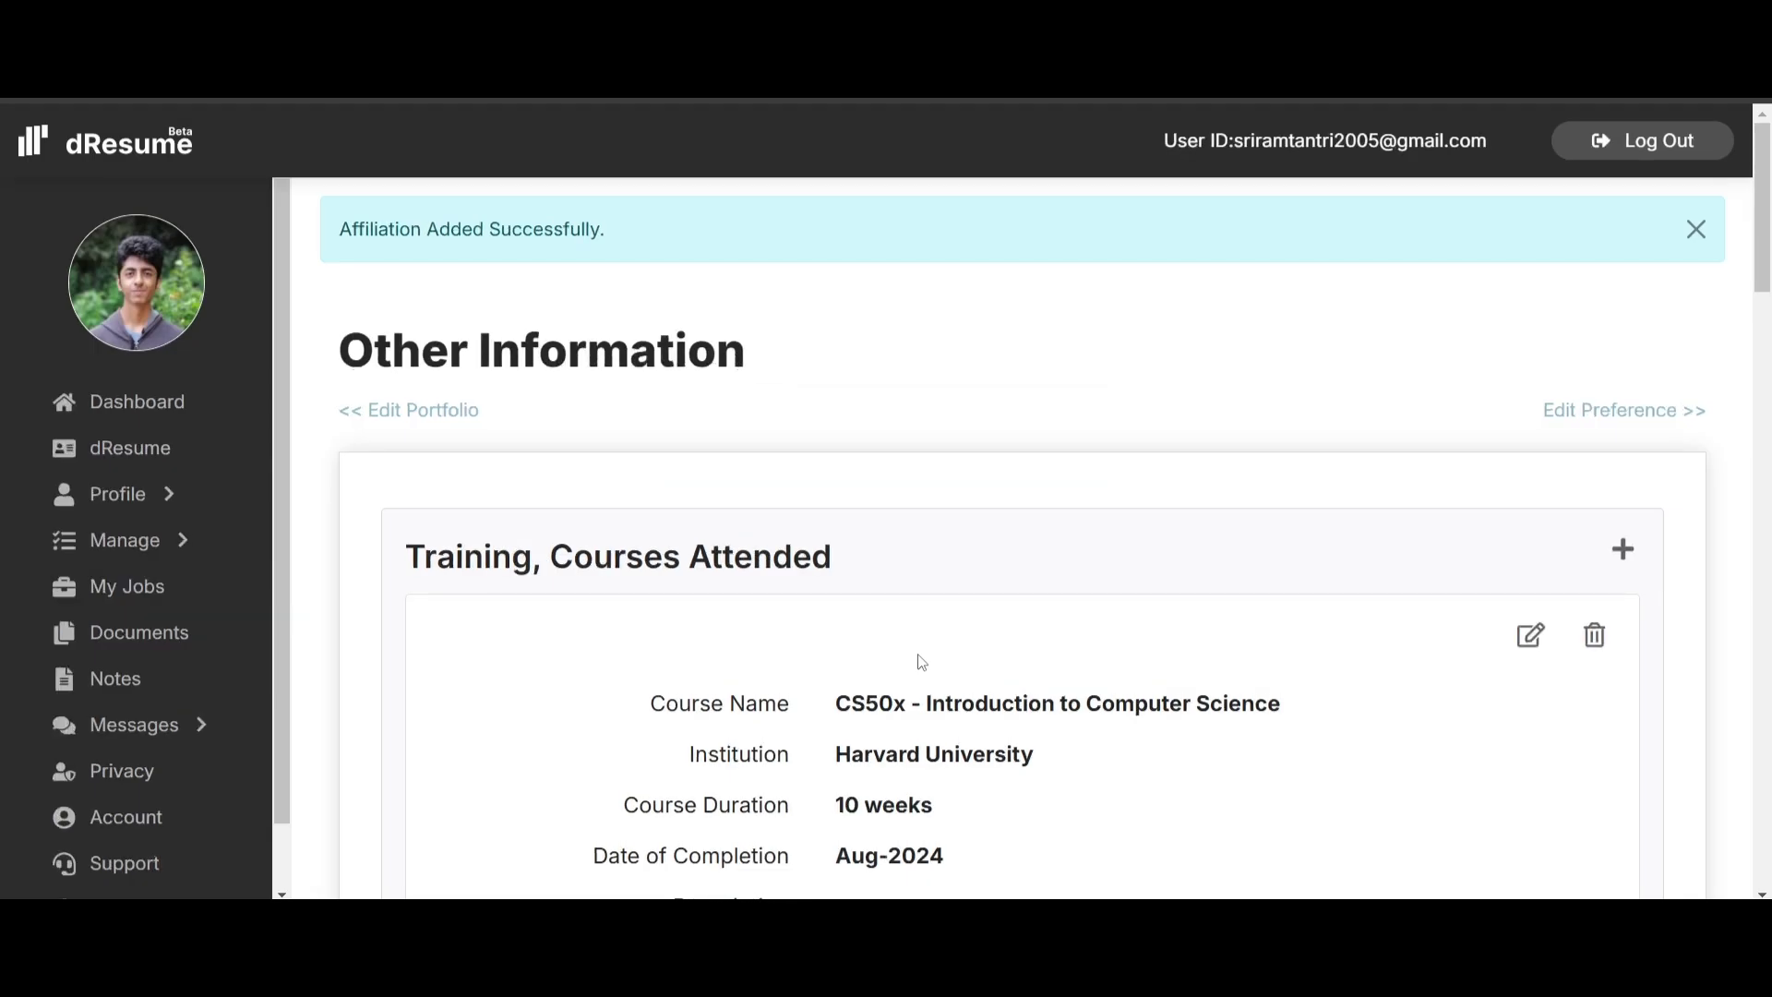
- View the additional information form of the Others section and close it without adding an entry
scroll(919, 661, "down", 15)
scroll(920, 662, "down", 7)
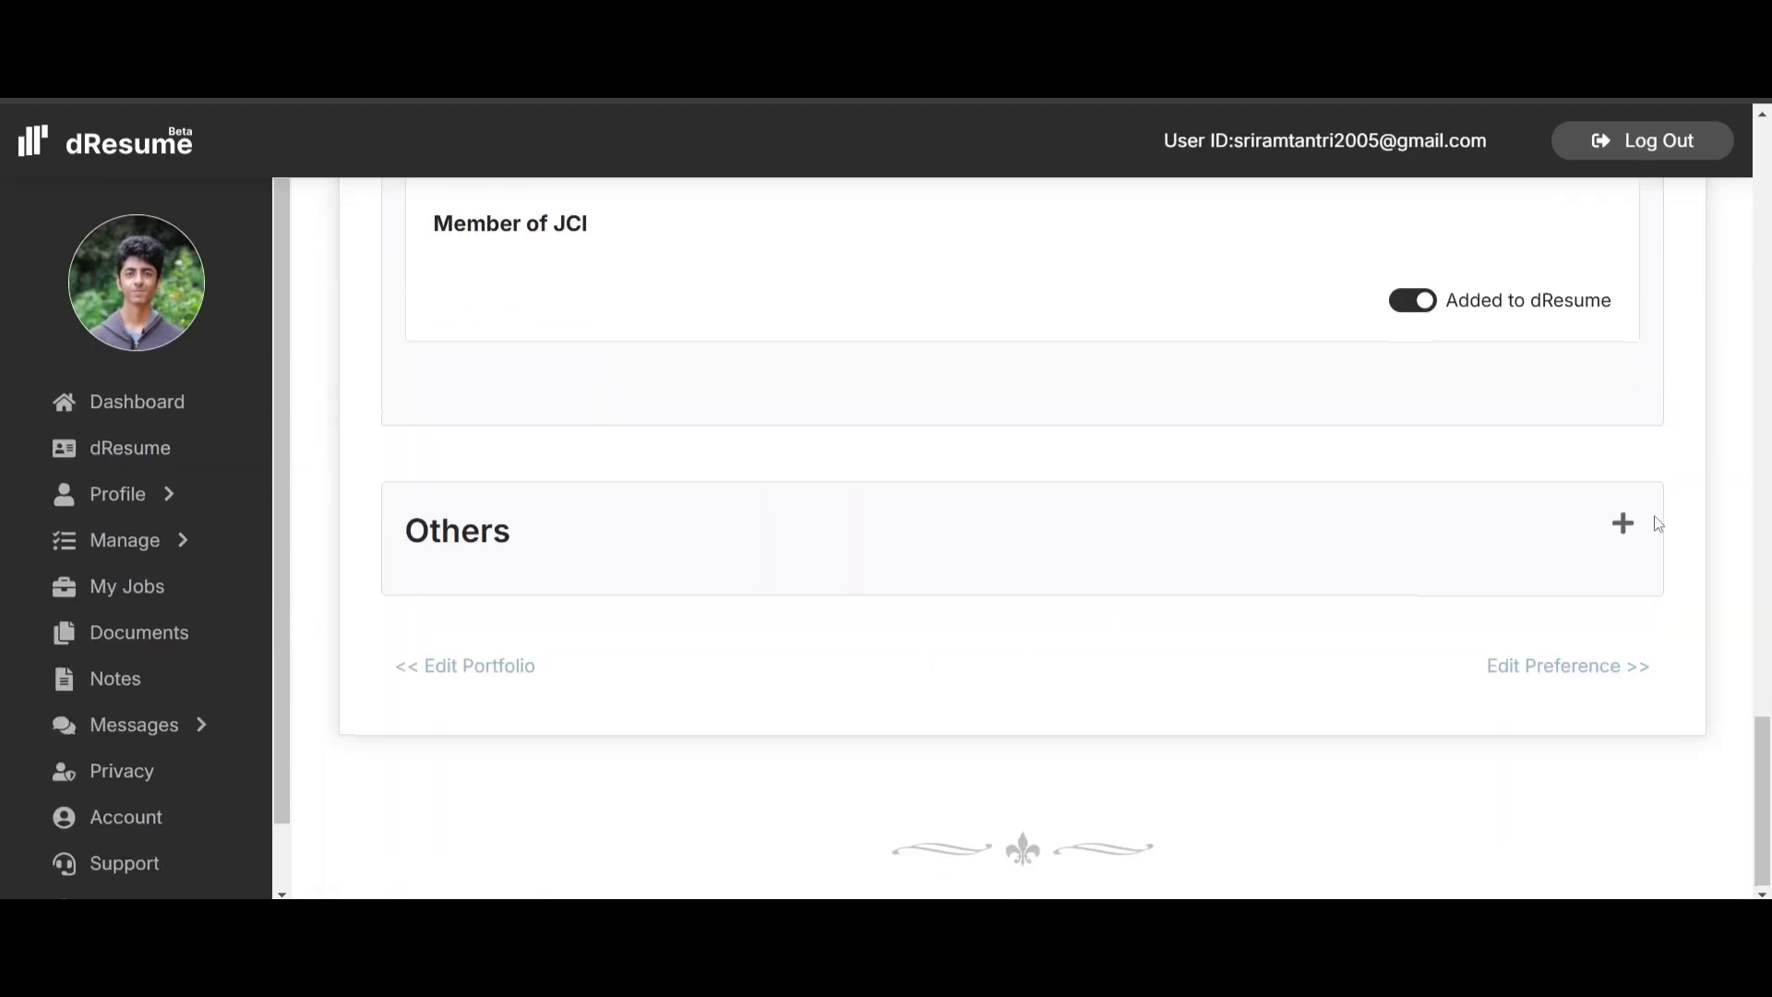
left_click(1623, 525)
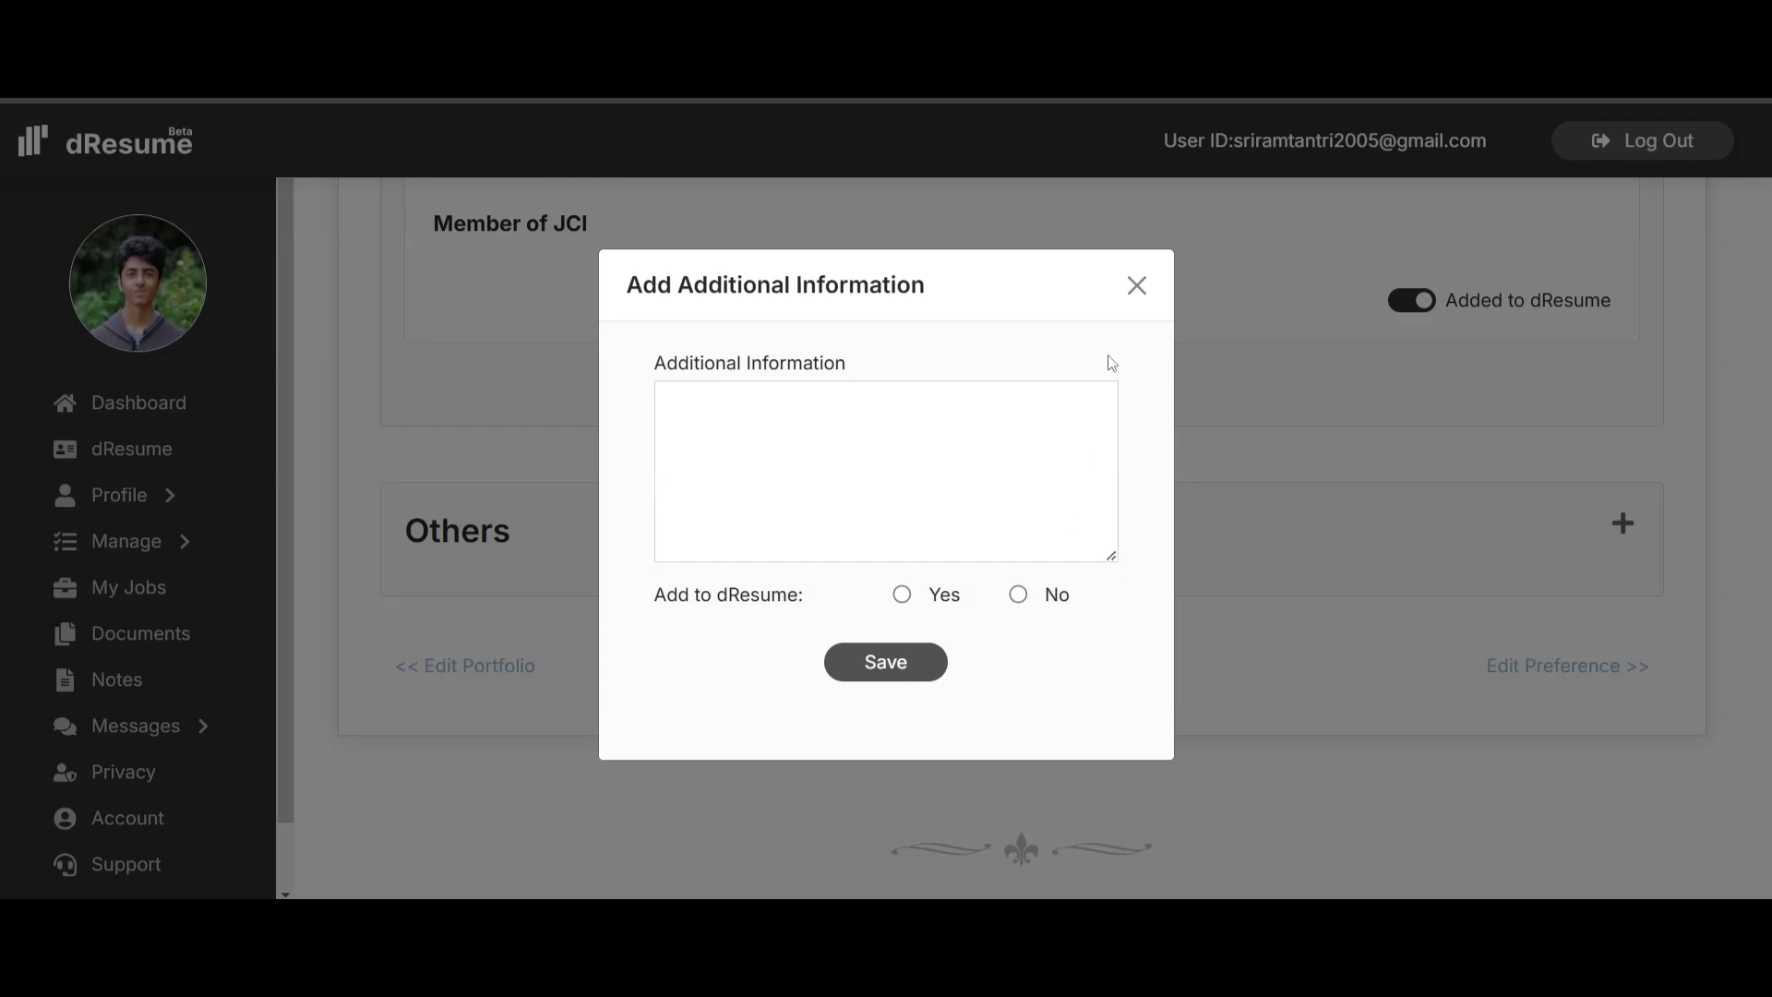
left_click(1137, 289)
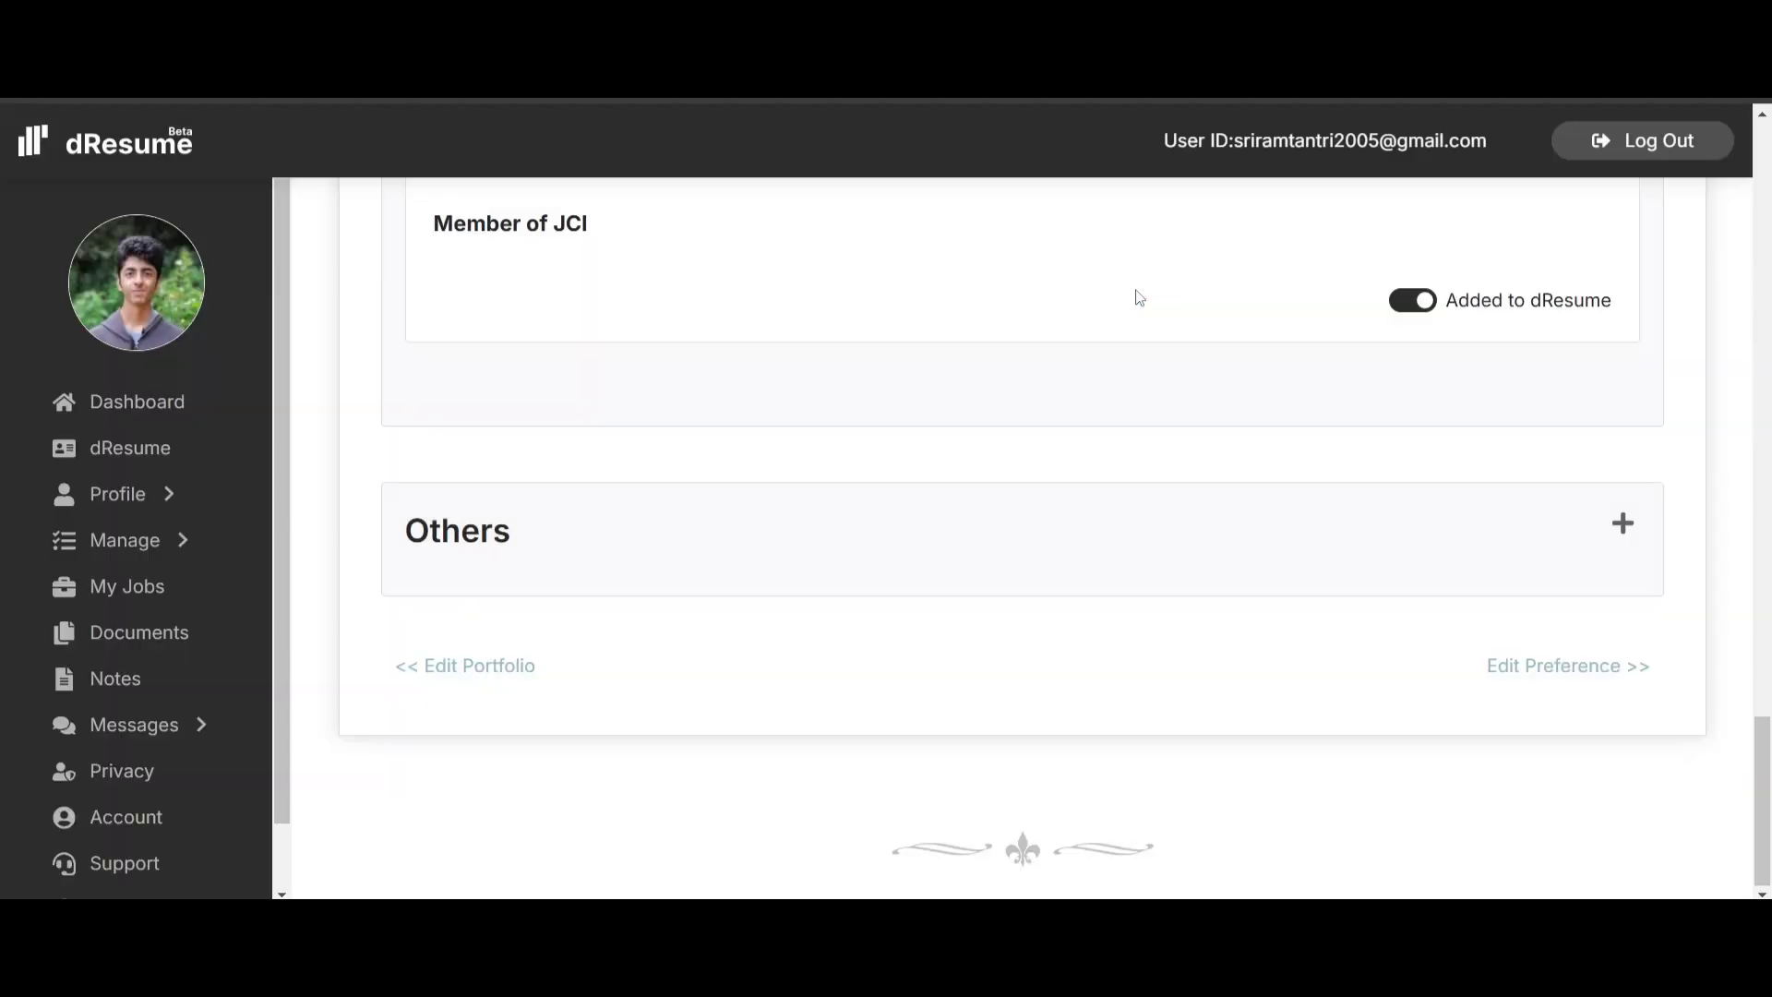
- View the edit form of the JCI affiliation, close it without changes and look over the saved entries
scroll(1139, 297, "up", 5)
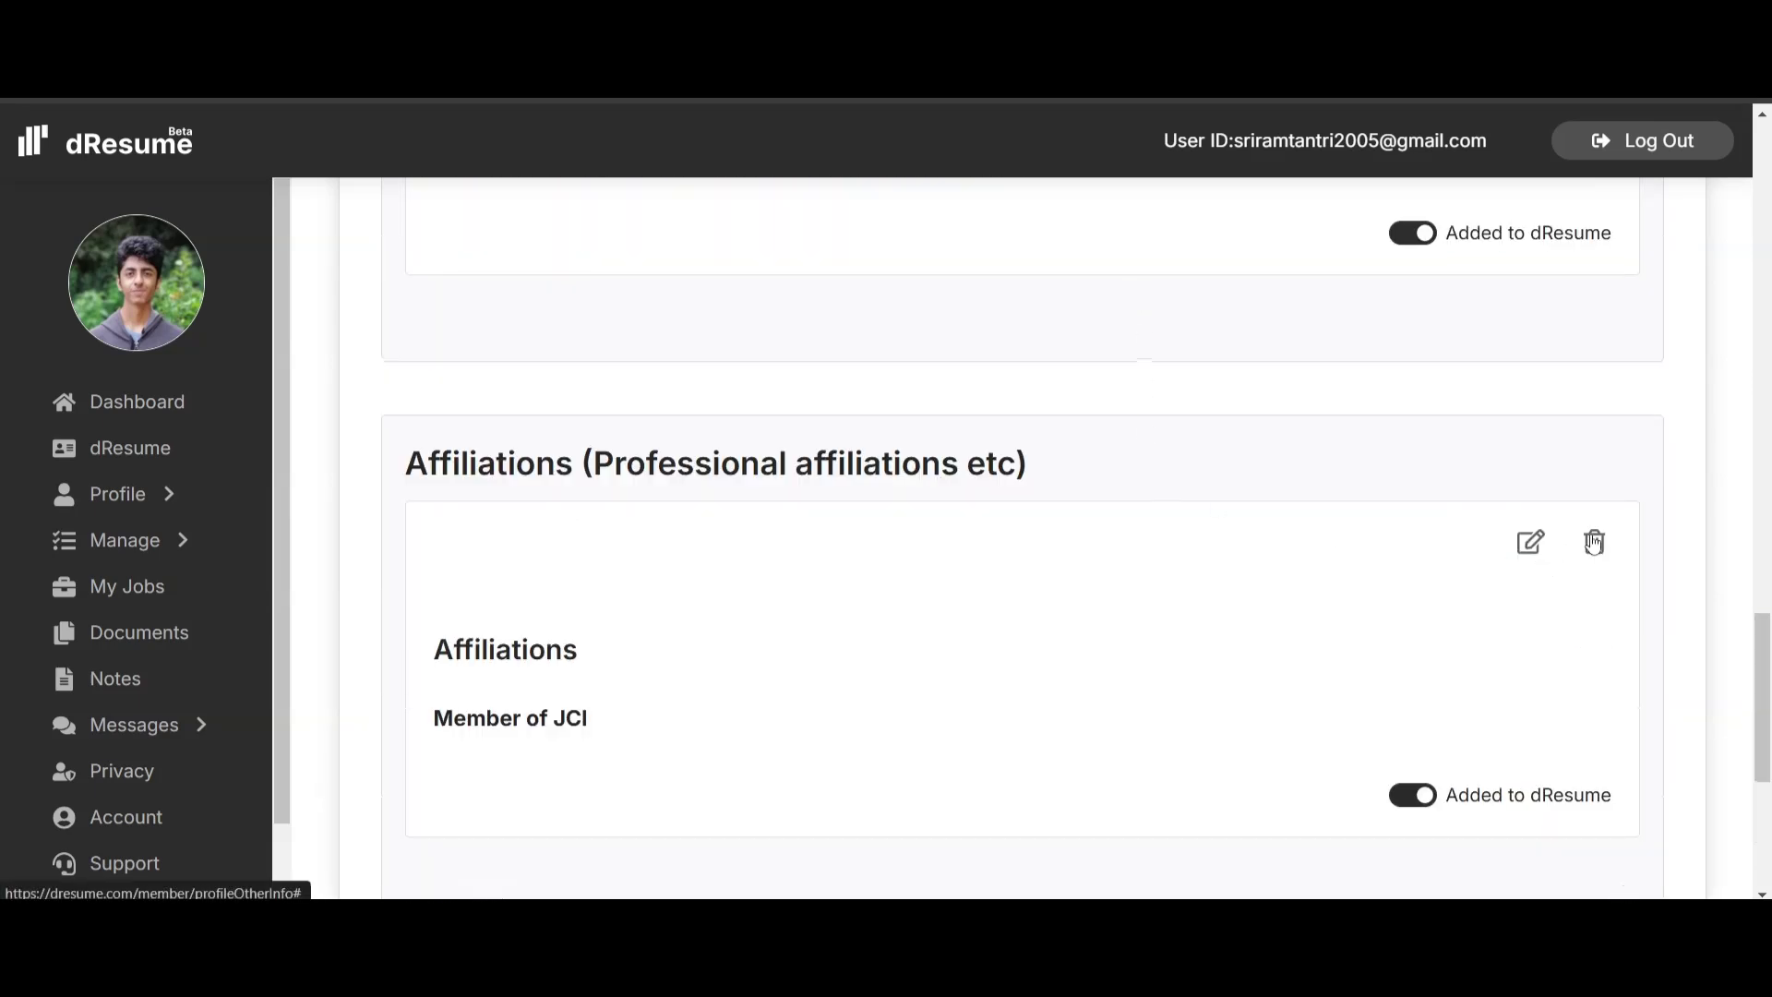
left_click(1532, 544)
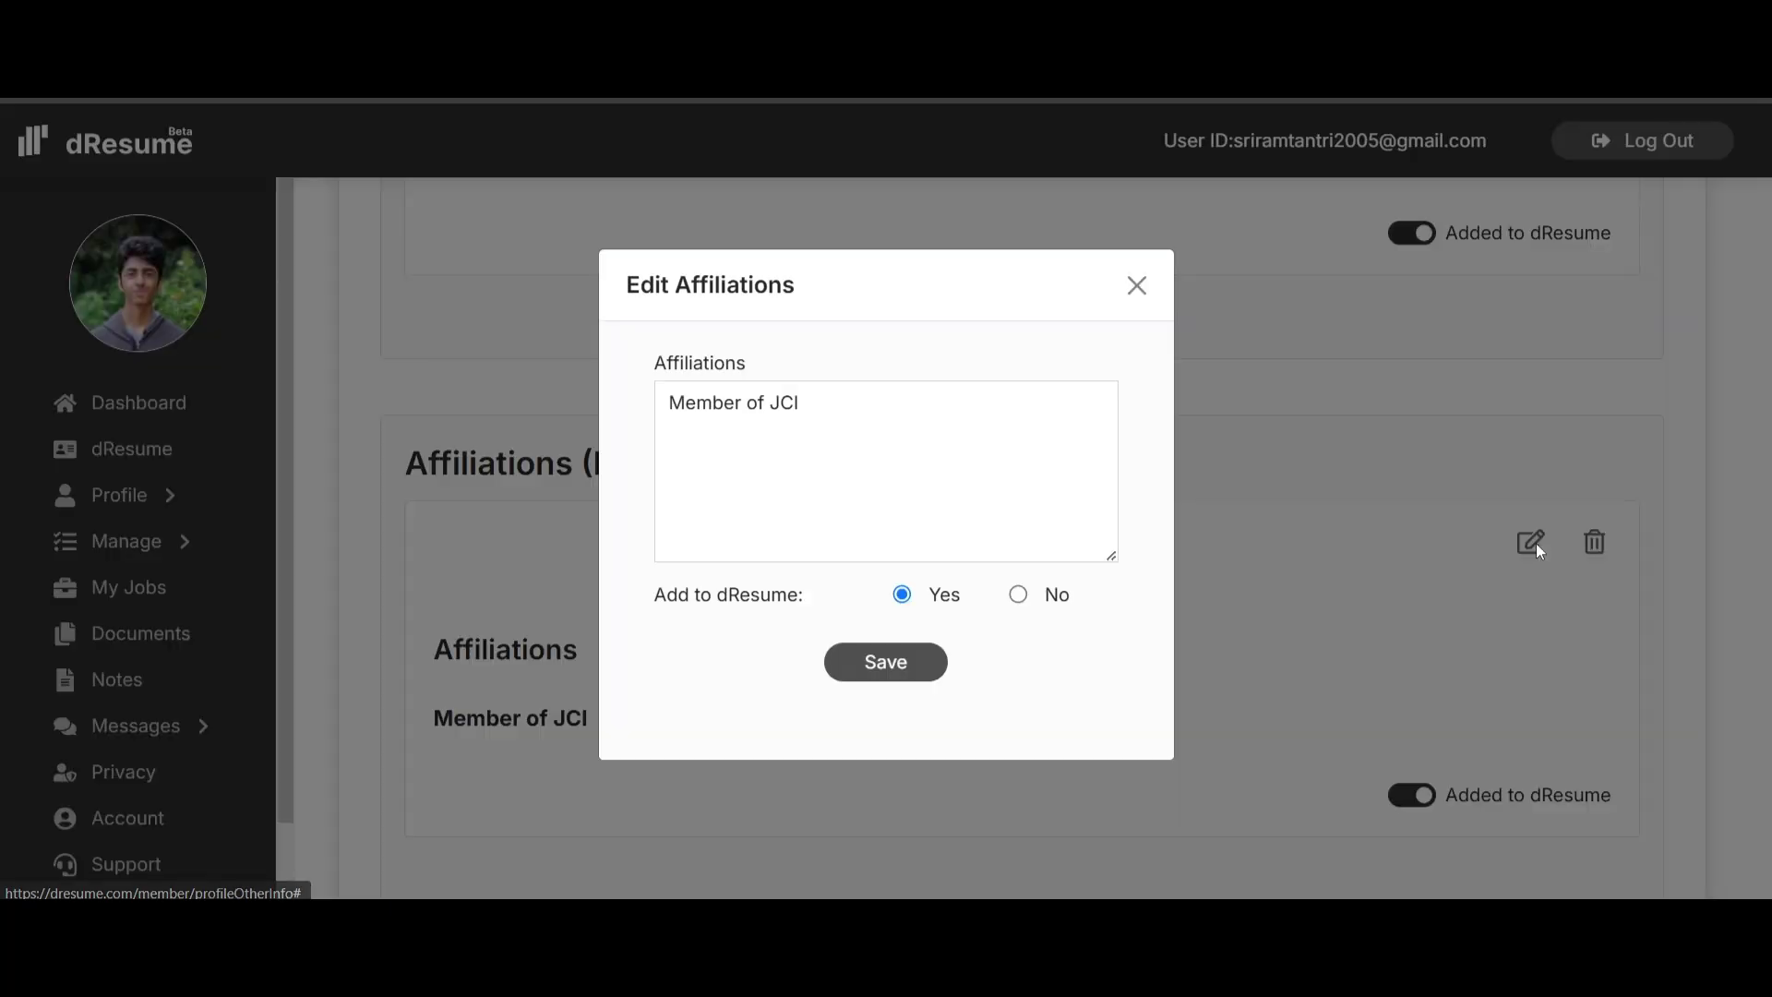
key("Escape")
scroll(1117, 473, "down", 5)
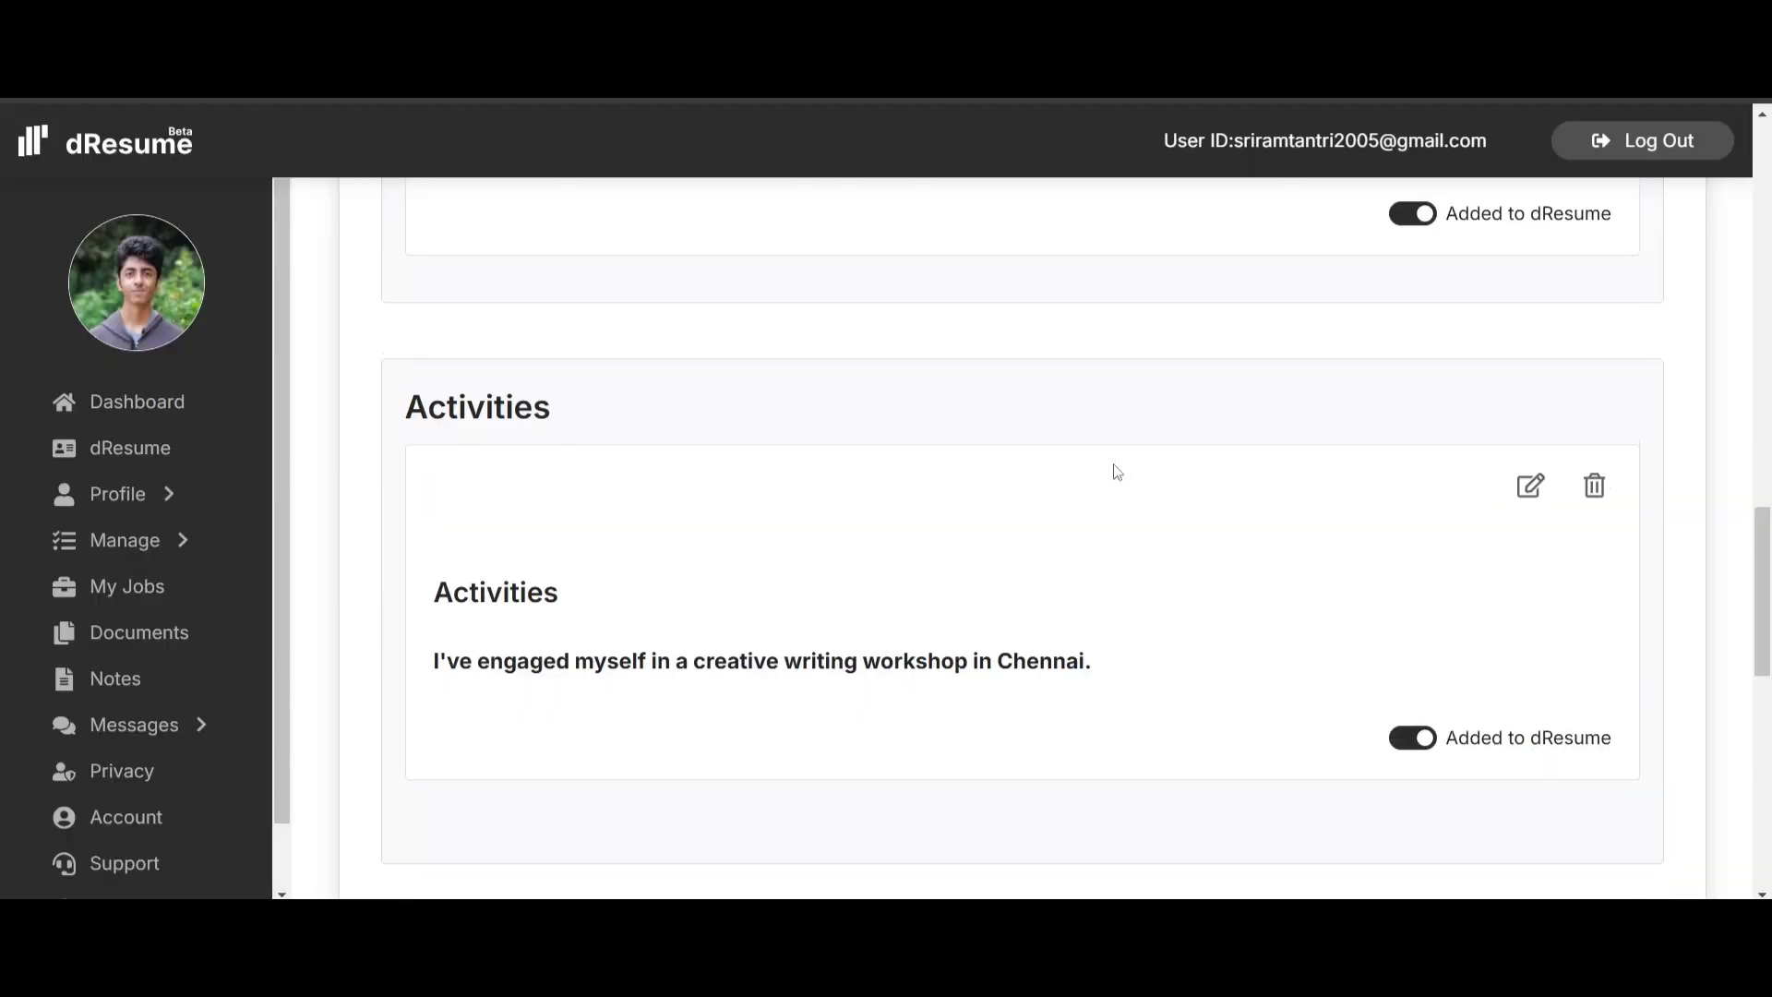
- View the edit forms of the creative writing activity and the presentation accomplishment, closing each without changes
left_click(1534, 486)
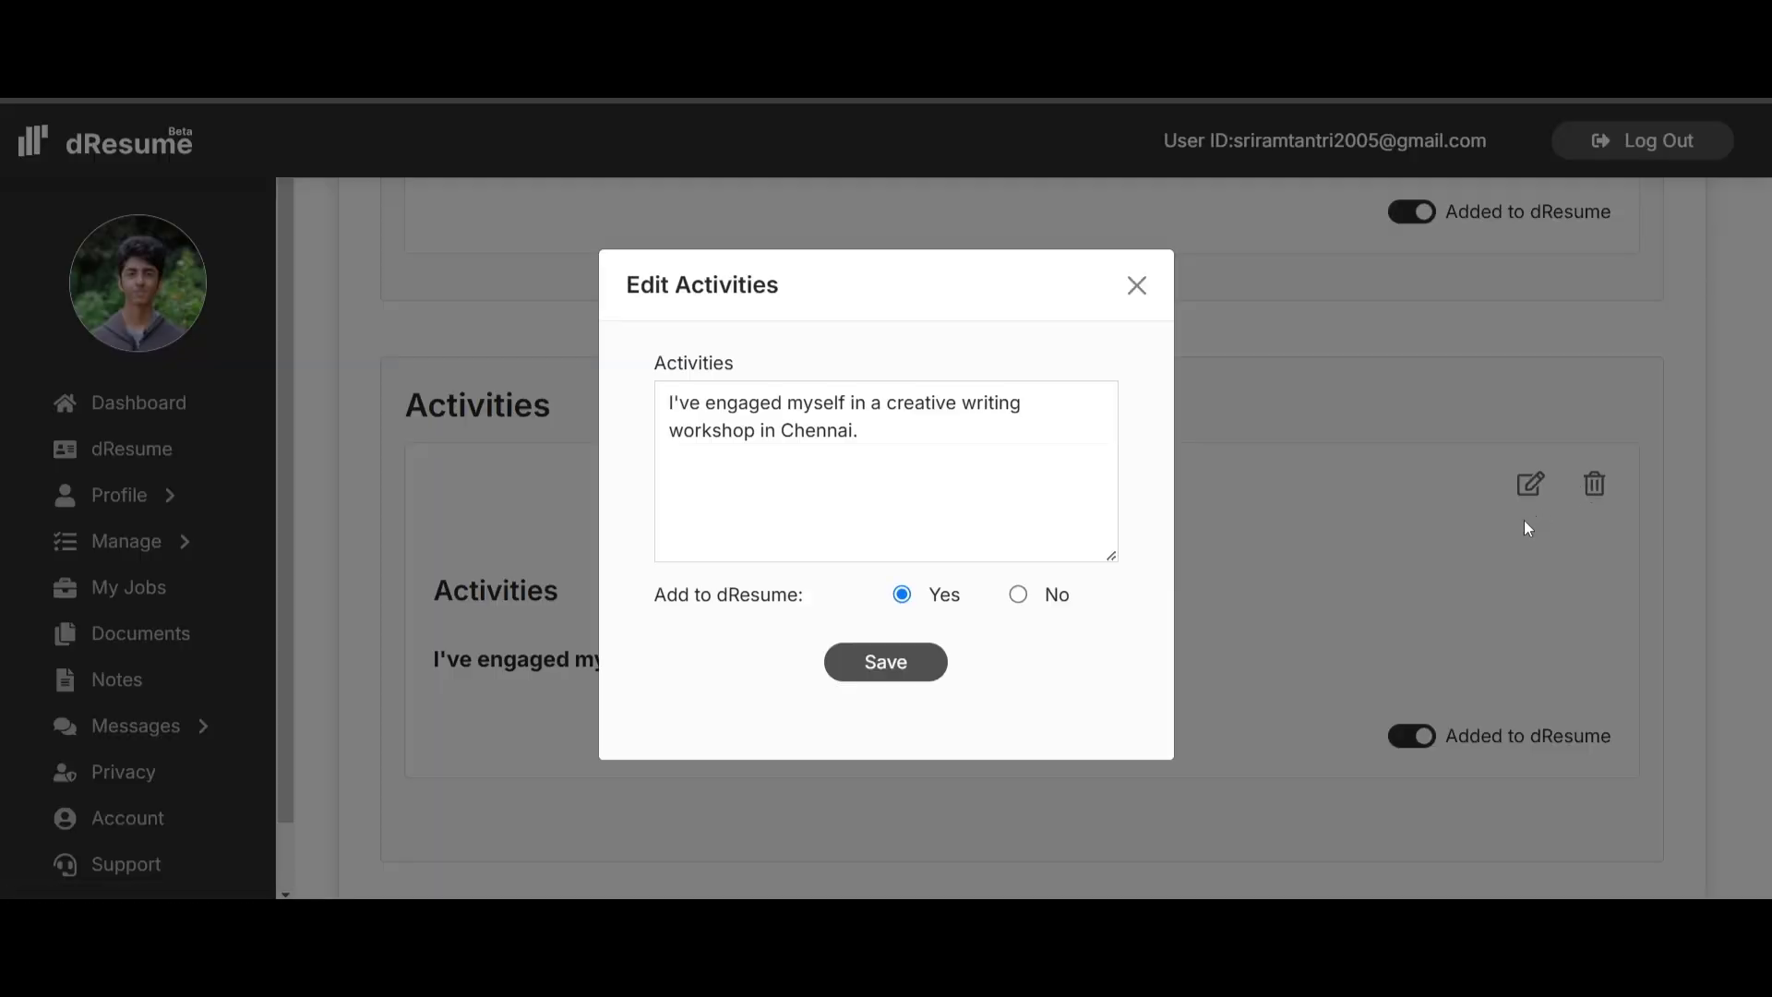
key("Escape")
scroll(1525, 522, "up", 5)
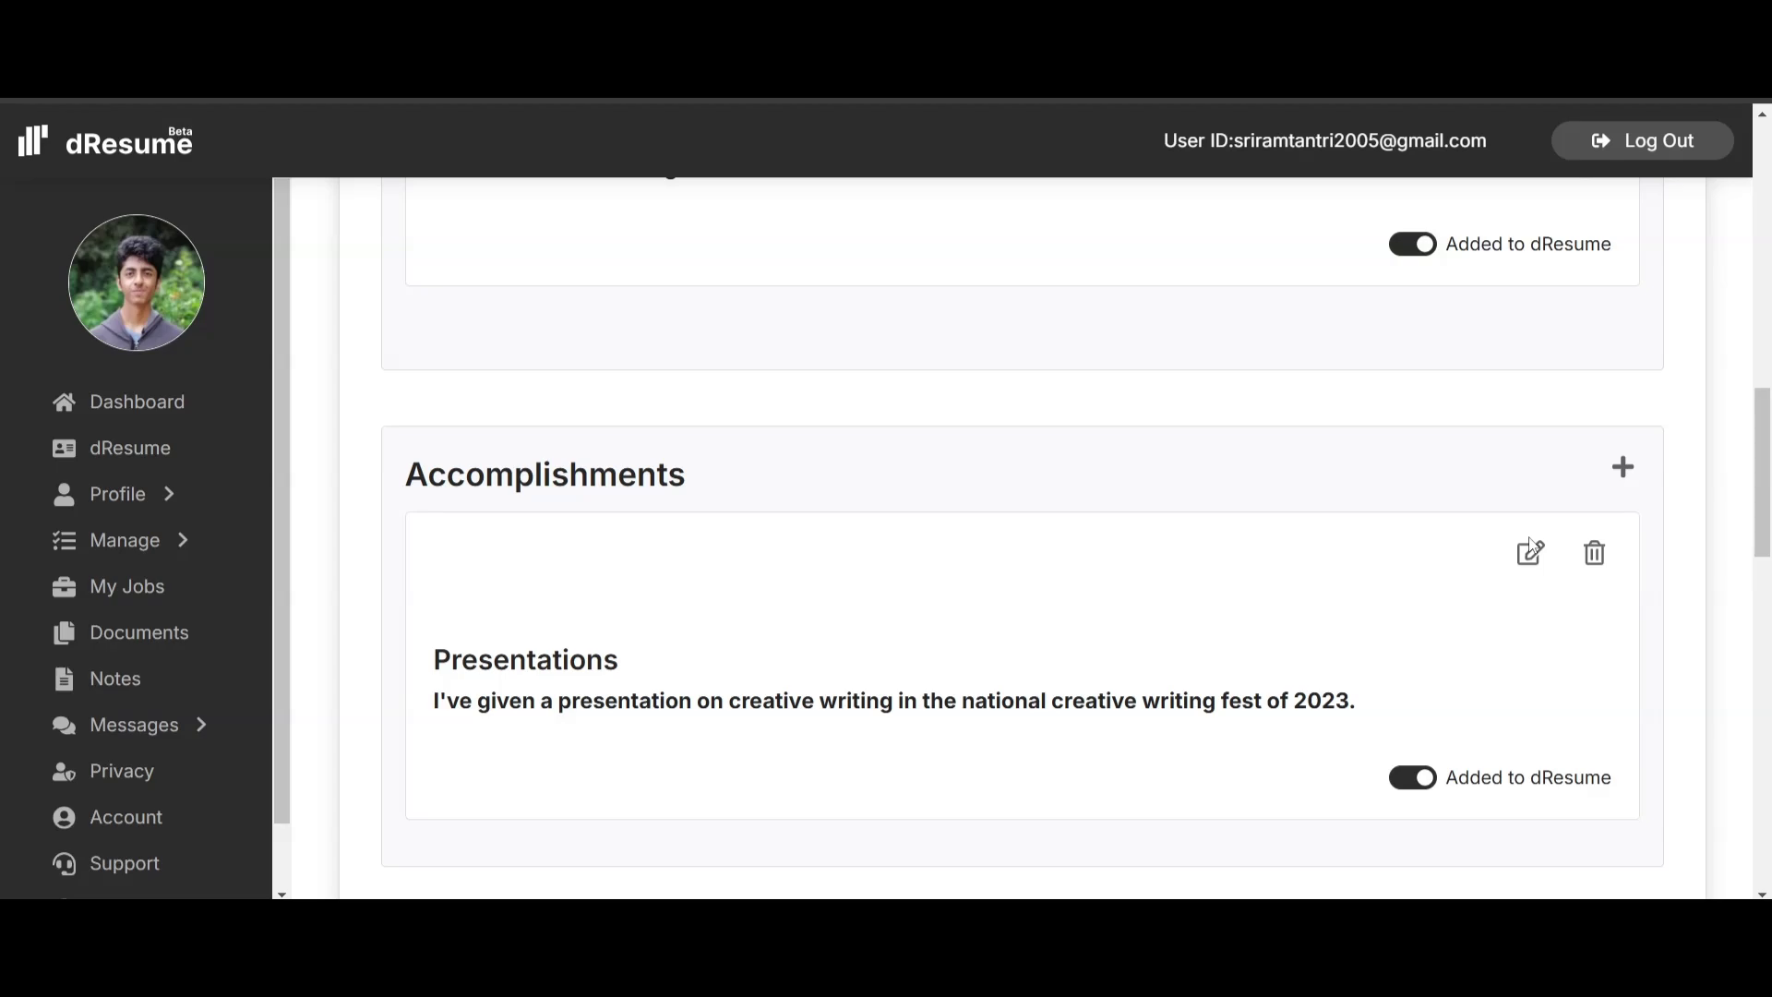
left_click(1529, 554)
key("Escape")
- View the edit forms of the driving license certification and the CS50x training course, closing each without changes
scroll(956, 495, "down", 5)
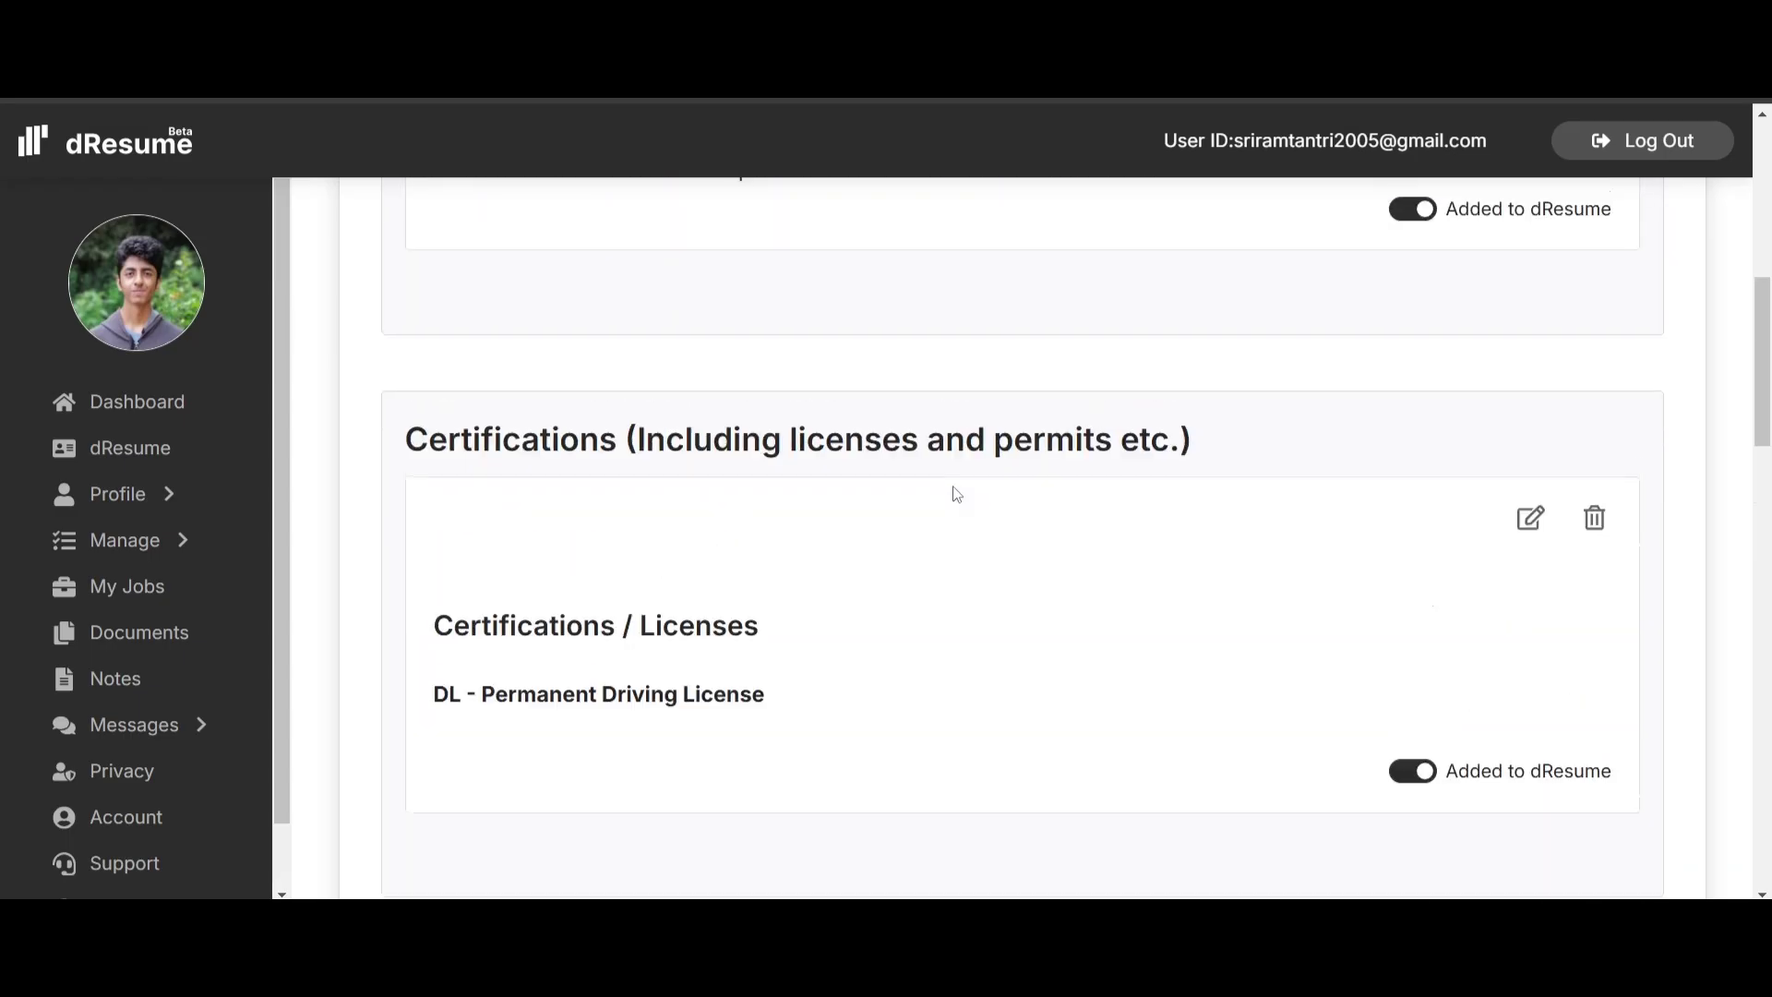
scroll(950, 494, "up", 1)
left_click(1530, 566)
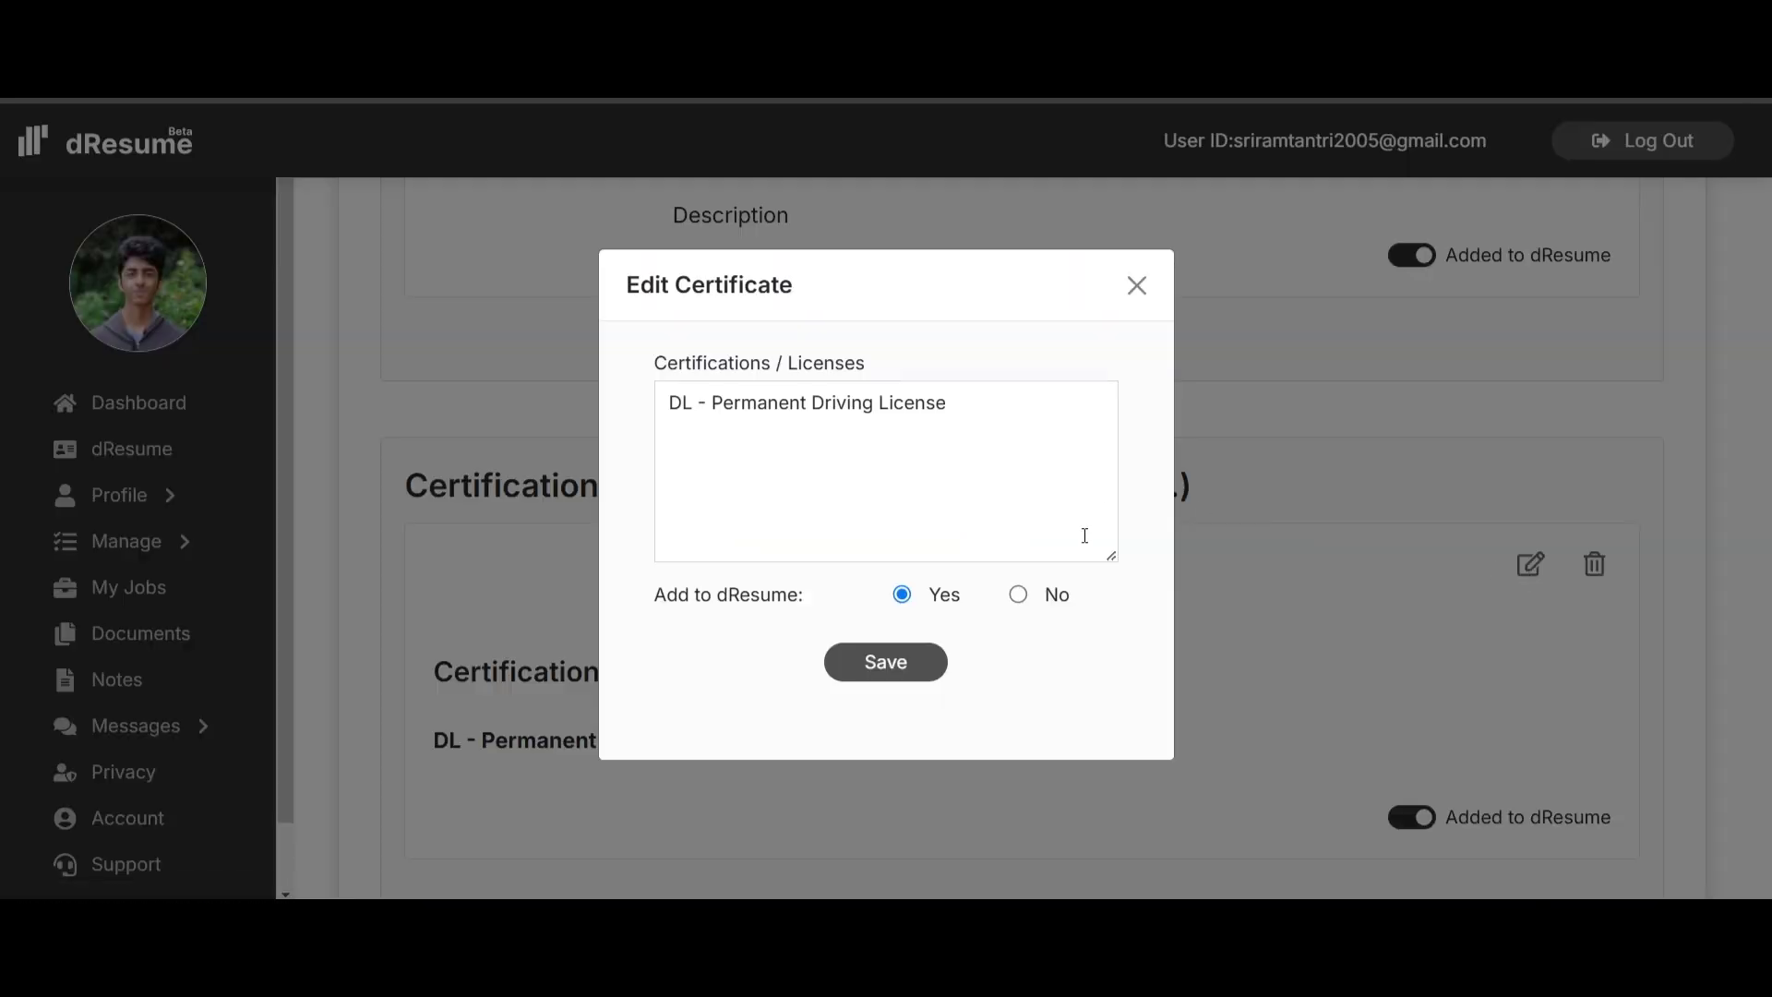
key("Escape")
scroll(1080, 542, "up", 6)
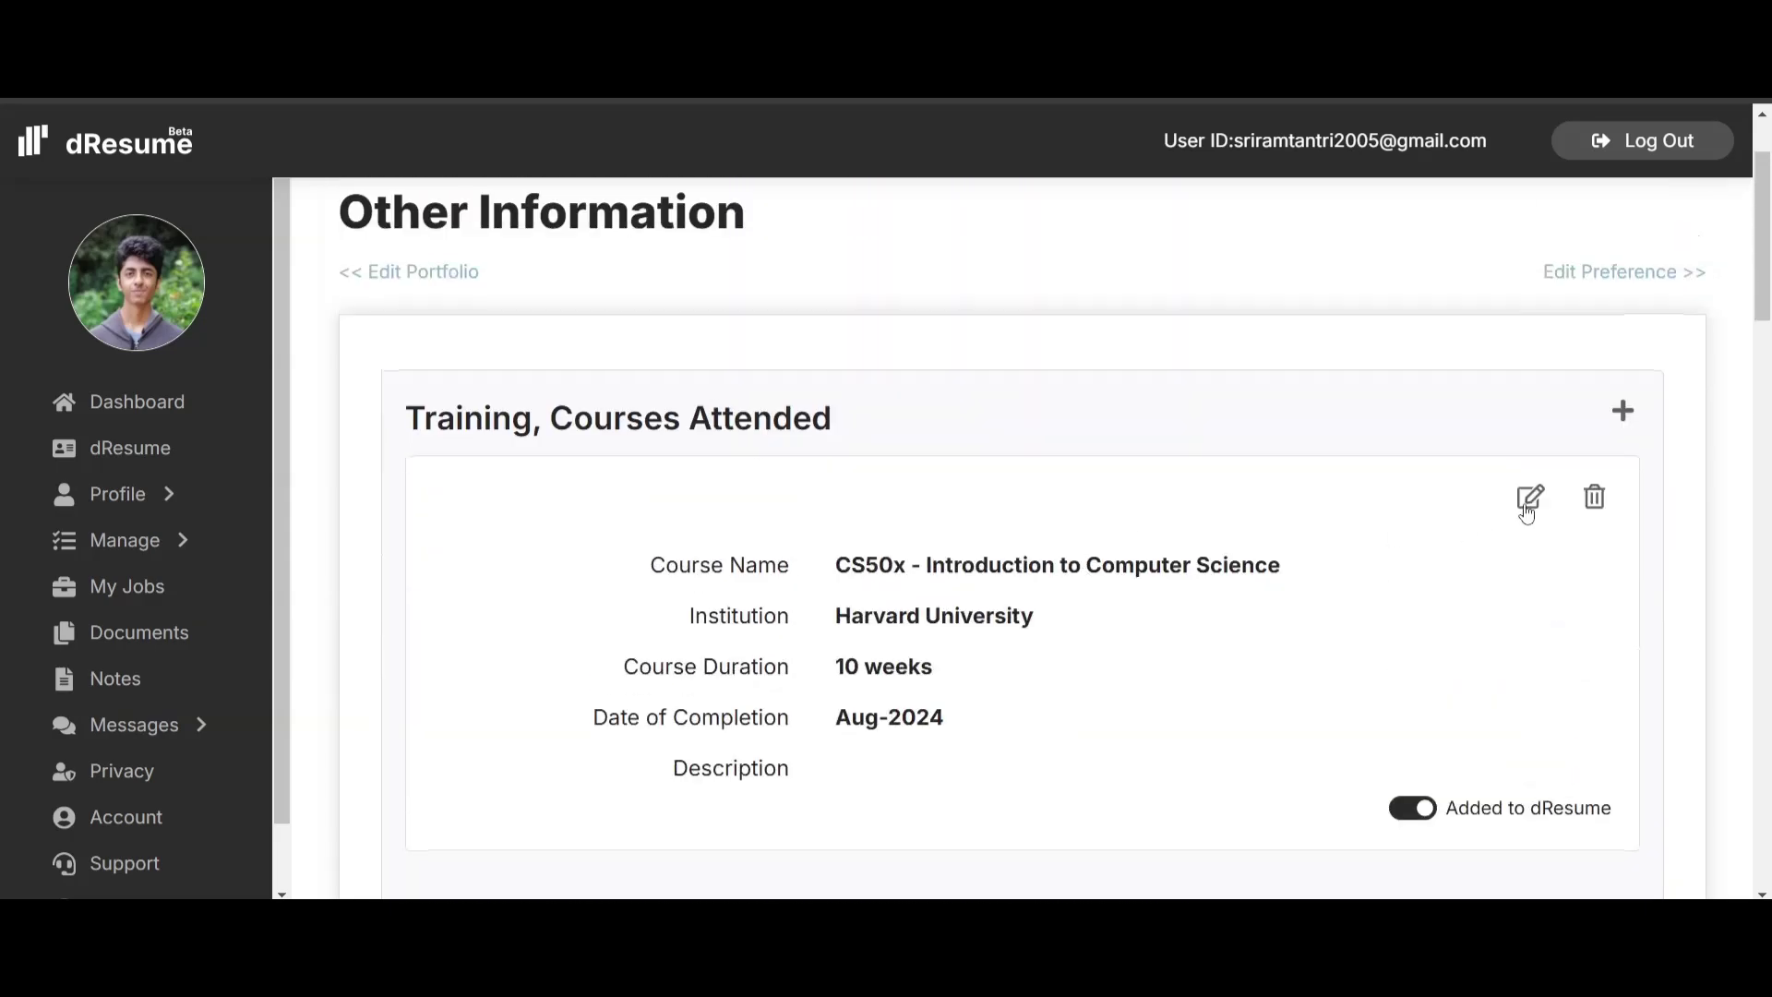
left_click(1529, 499)
key("Escape")
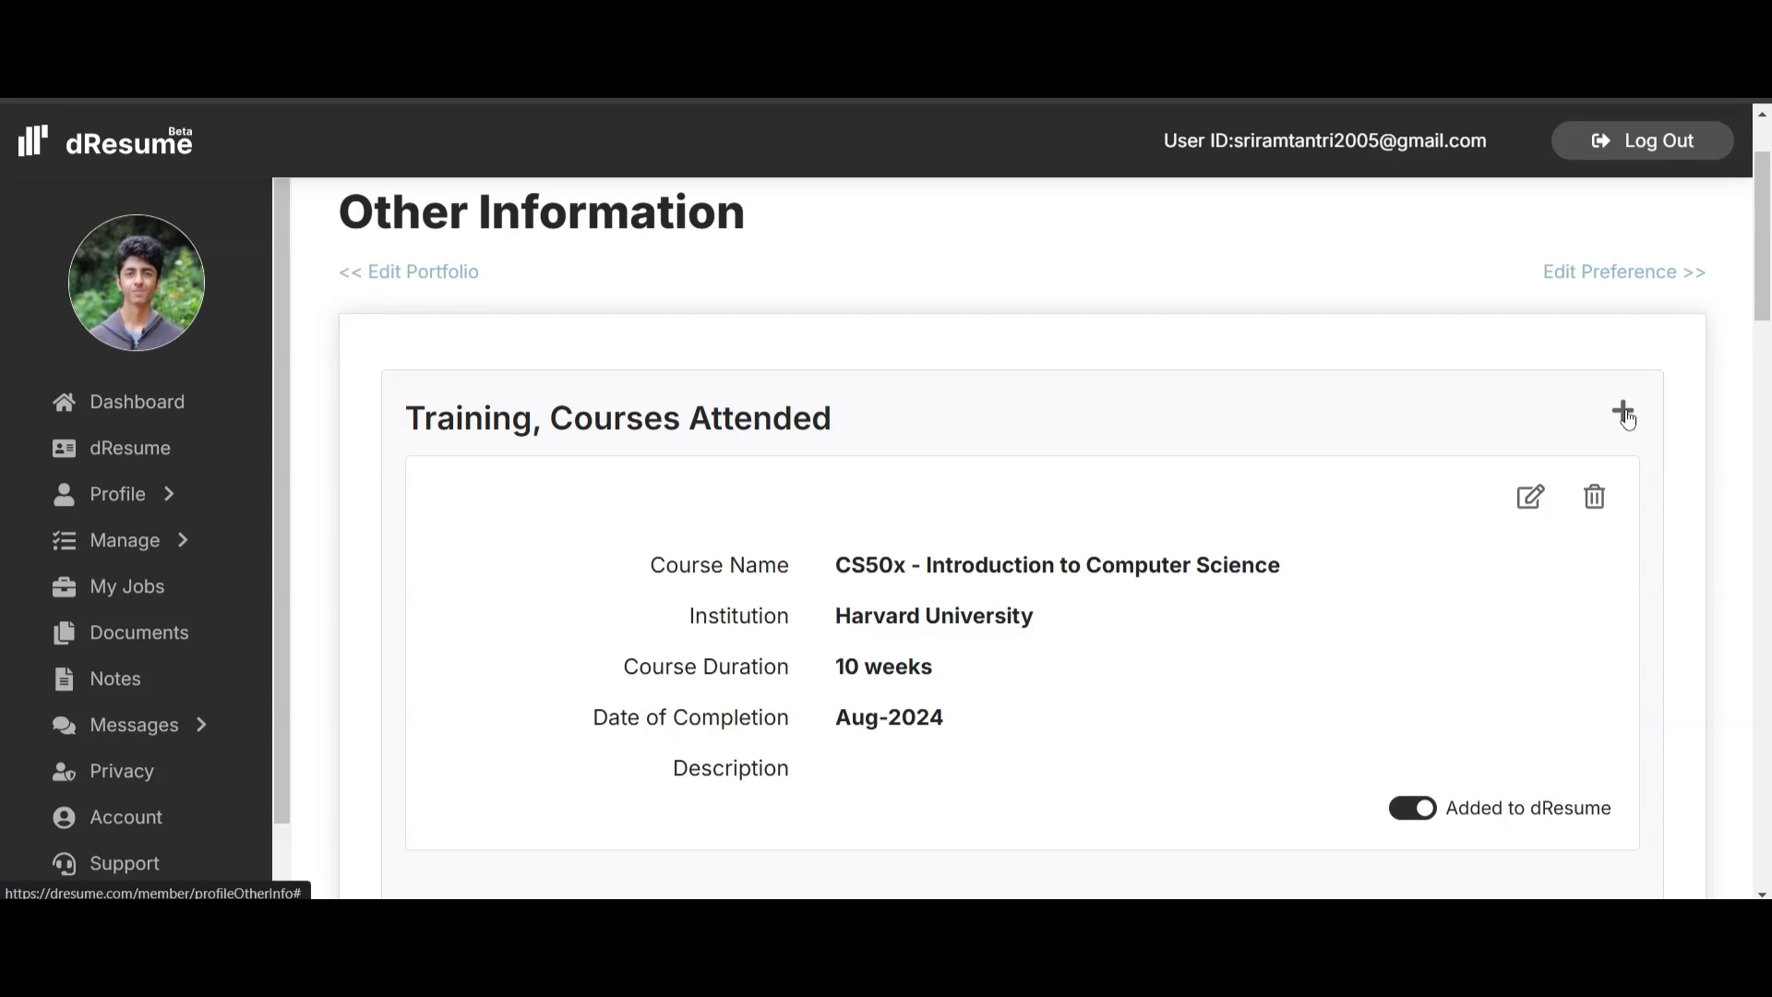
- Look over the Accomplishments section, then reopen the driving license certification's edit form and close it without changes
scroll(1627, 418, "down", 15)
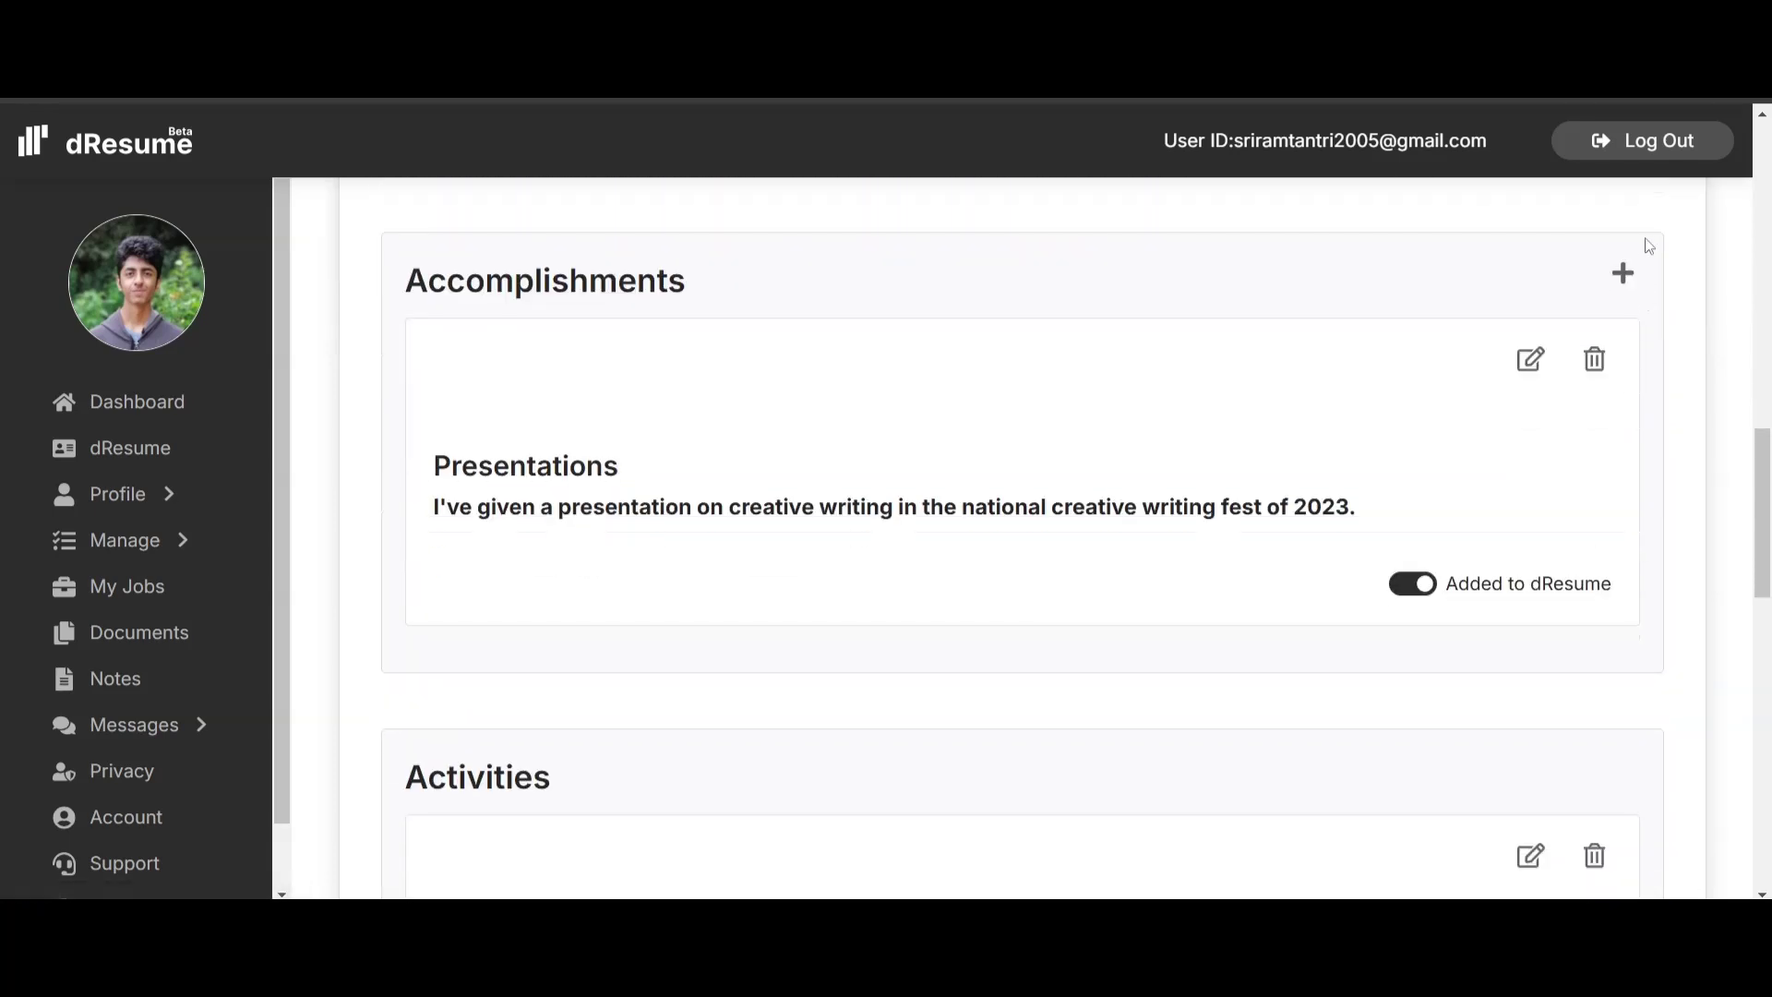
scroll(1632, 286, "up", 1)
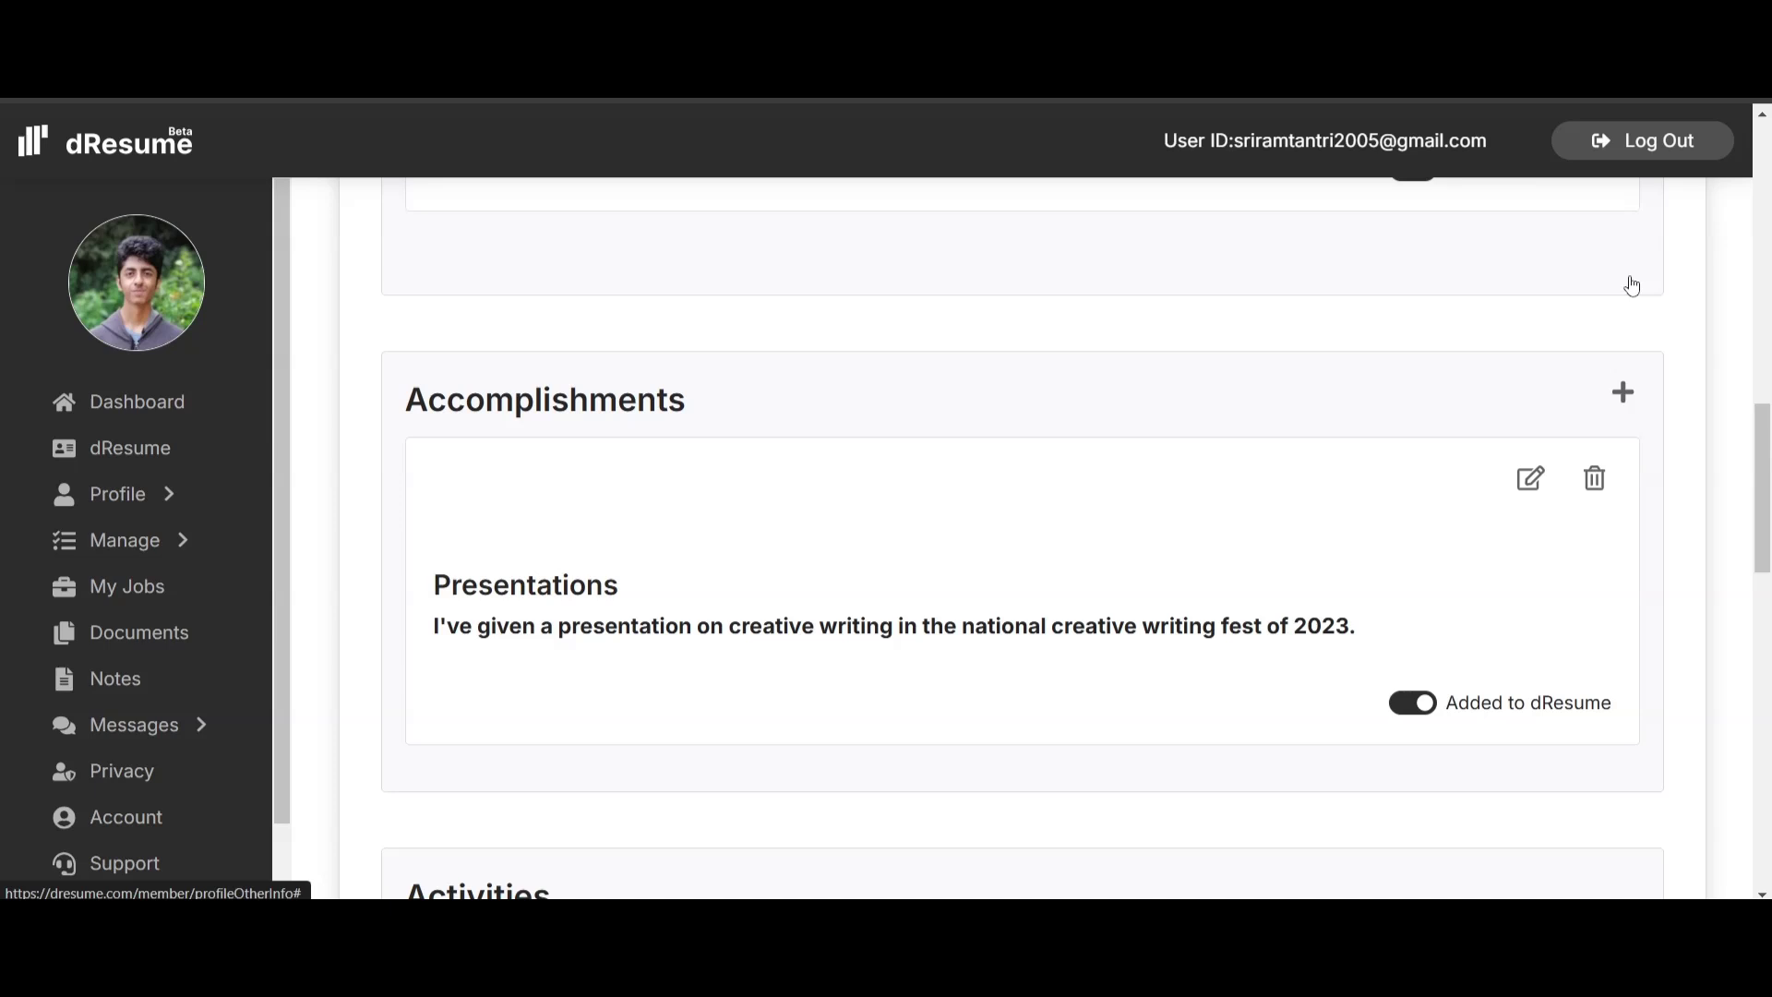
scroll(1629, 284, "up", 4)
left_click(1527, 295)
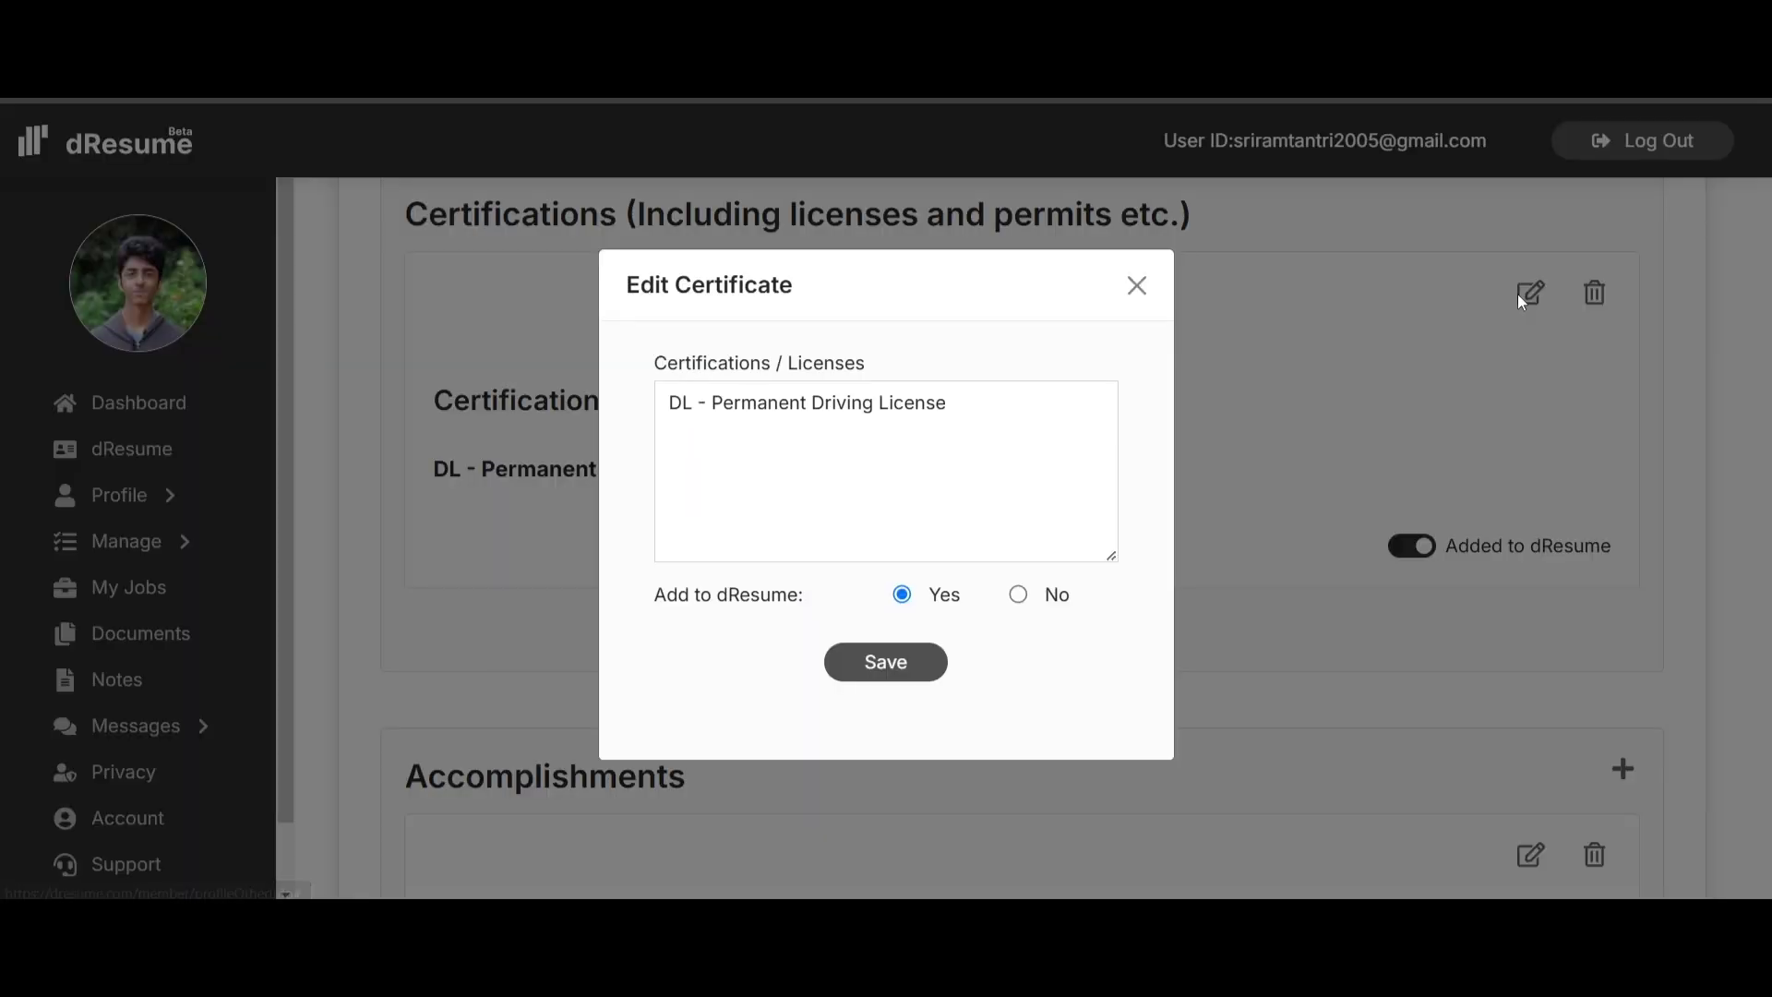
left_click(1001, 414)
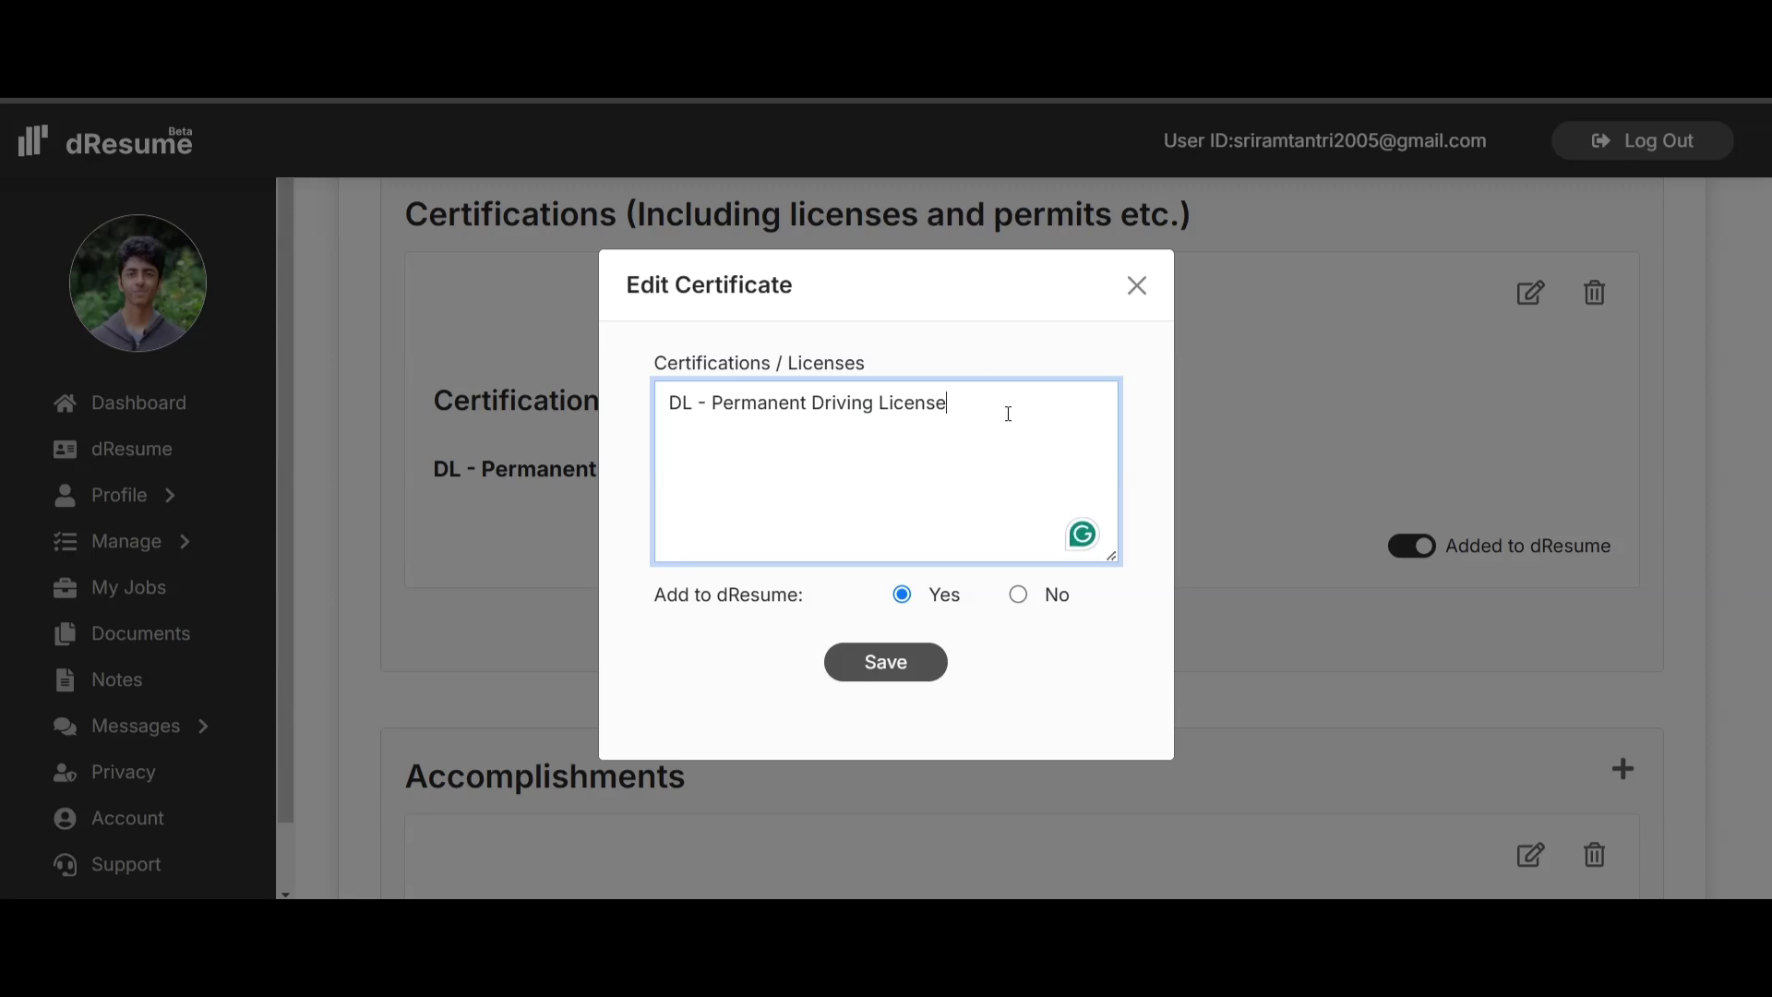
key("Escape")
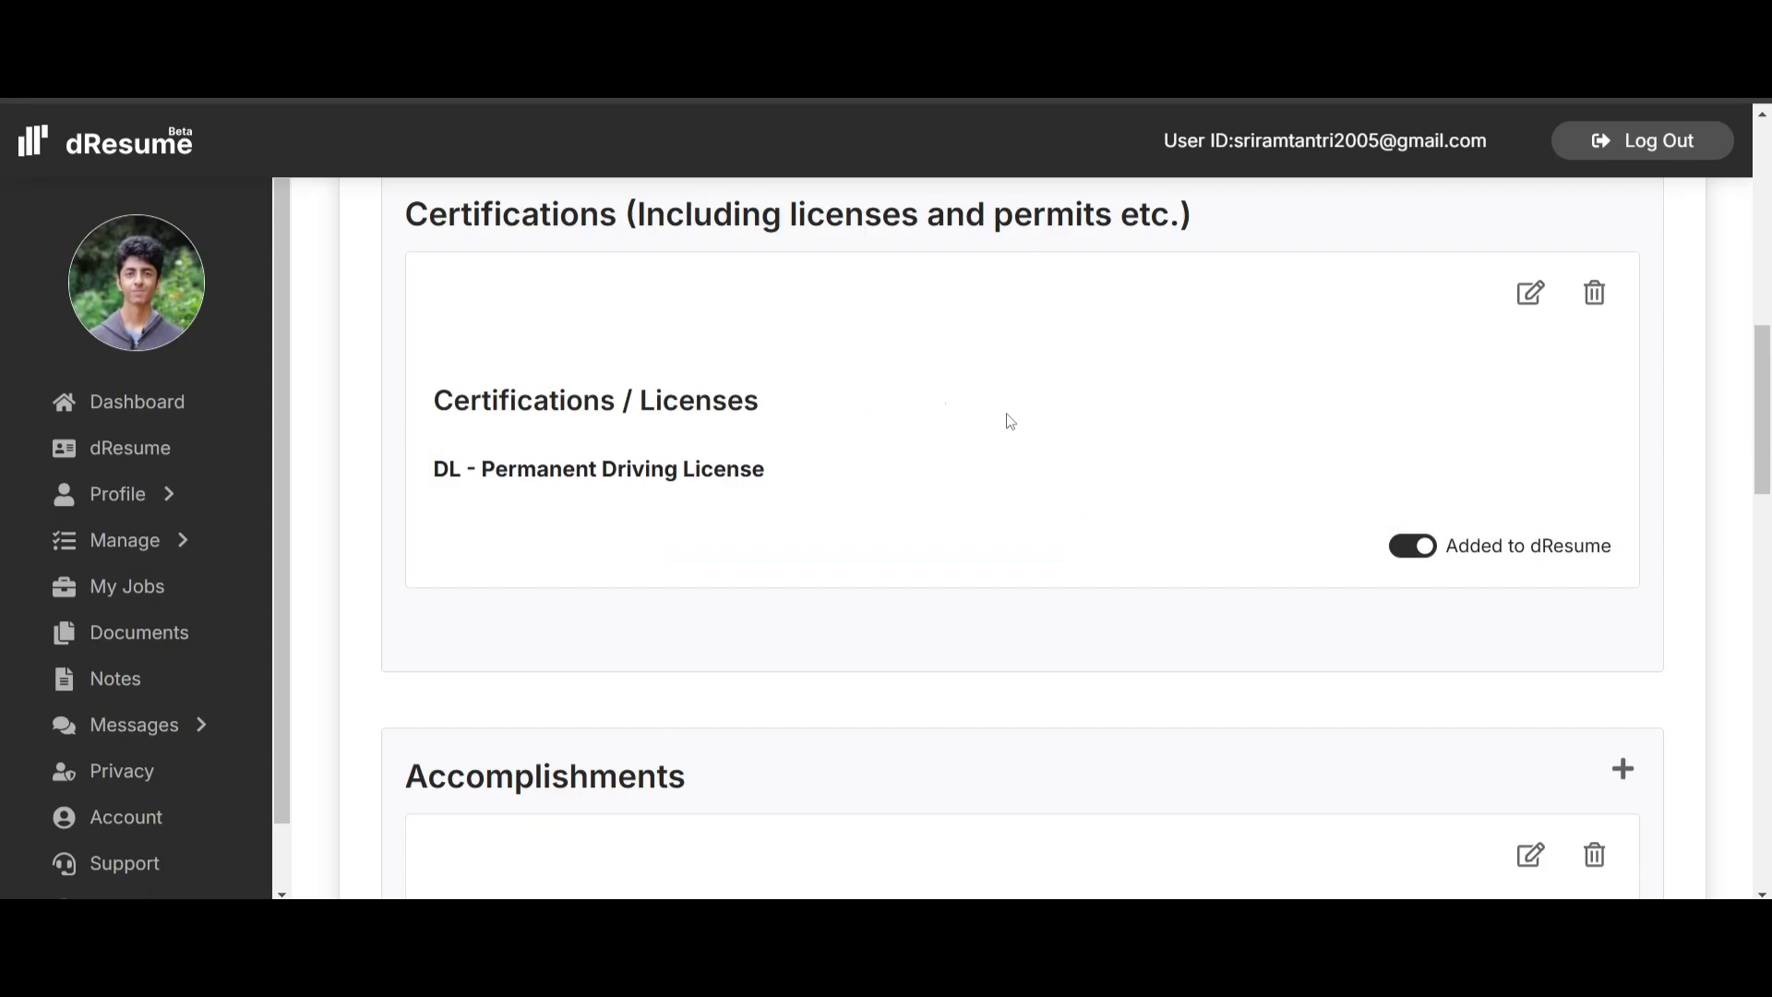
- Open the dResume and examine its training, certifications, accomplishments, activities and projects sections
left_click(170, 457)
scroll(560, 496, "down", 10)
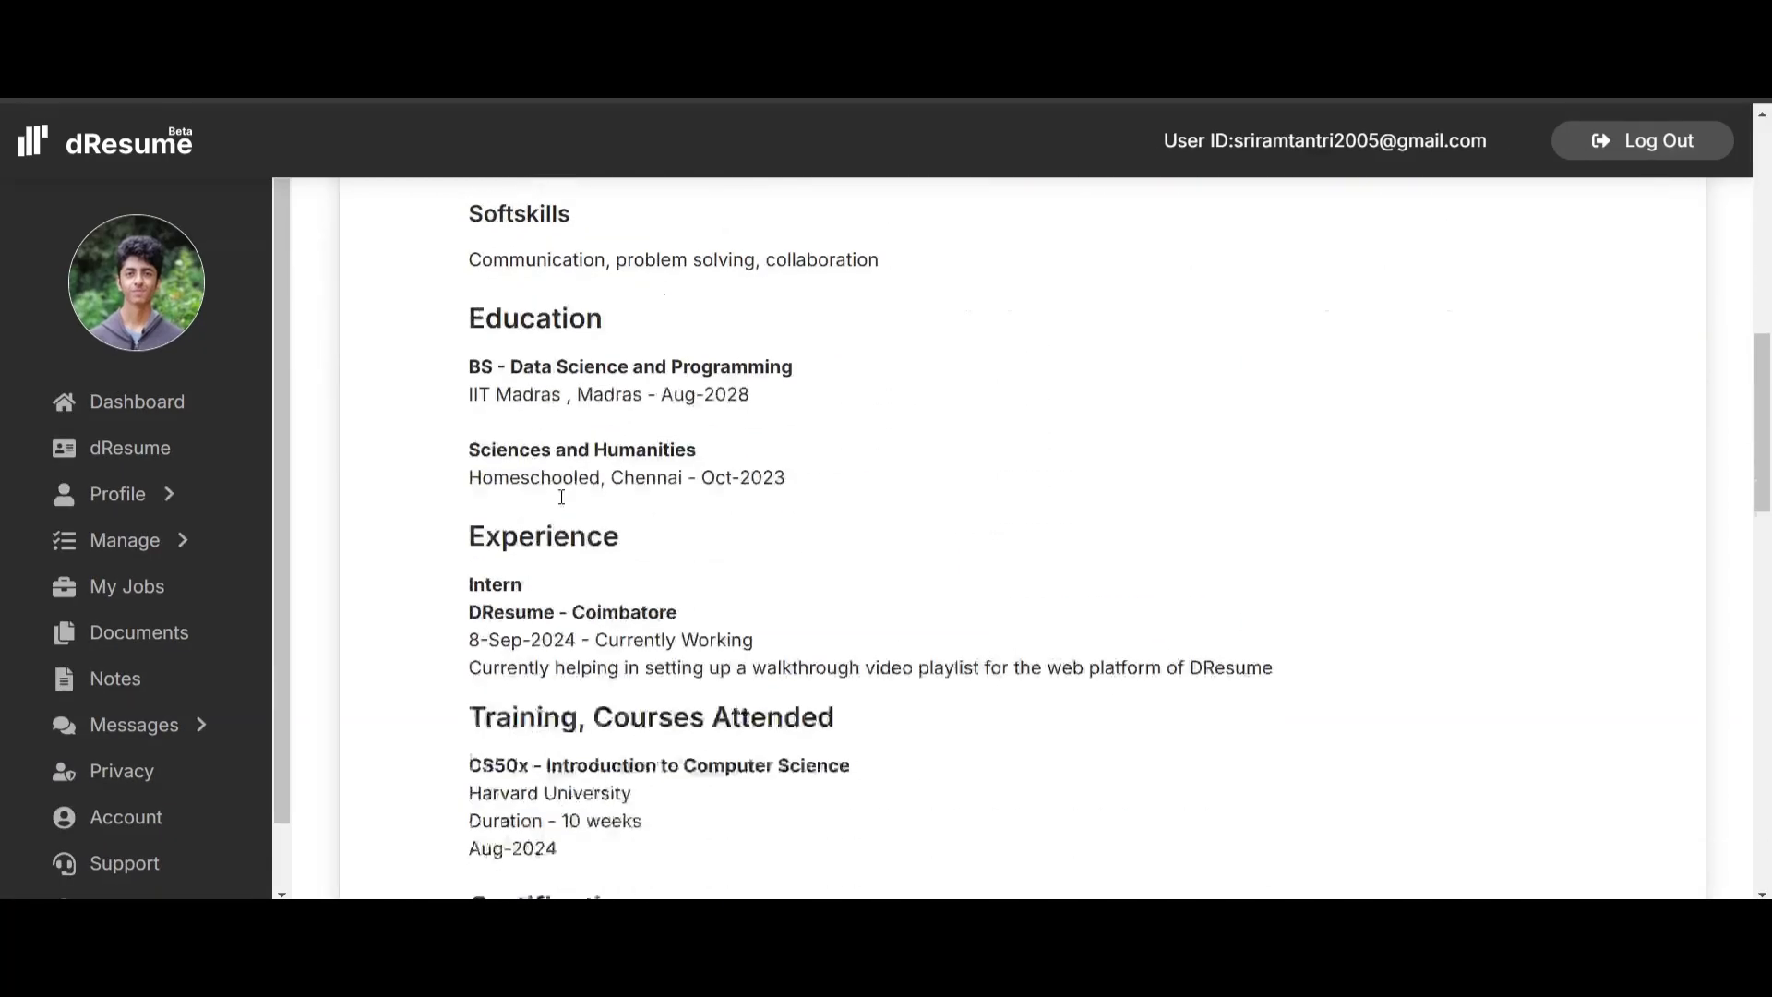
scroll(561, 498, "down", 6)
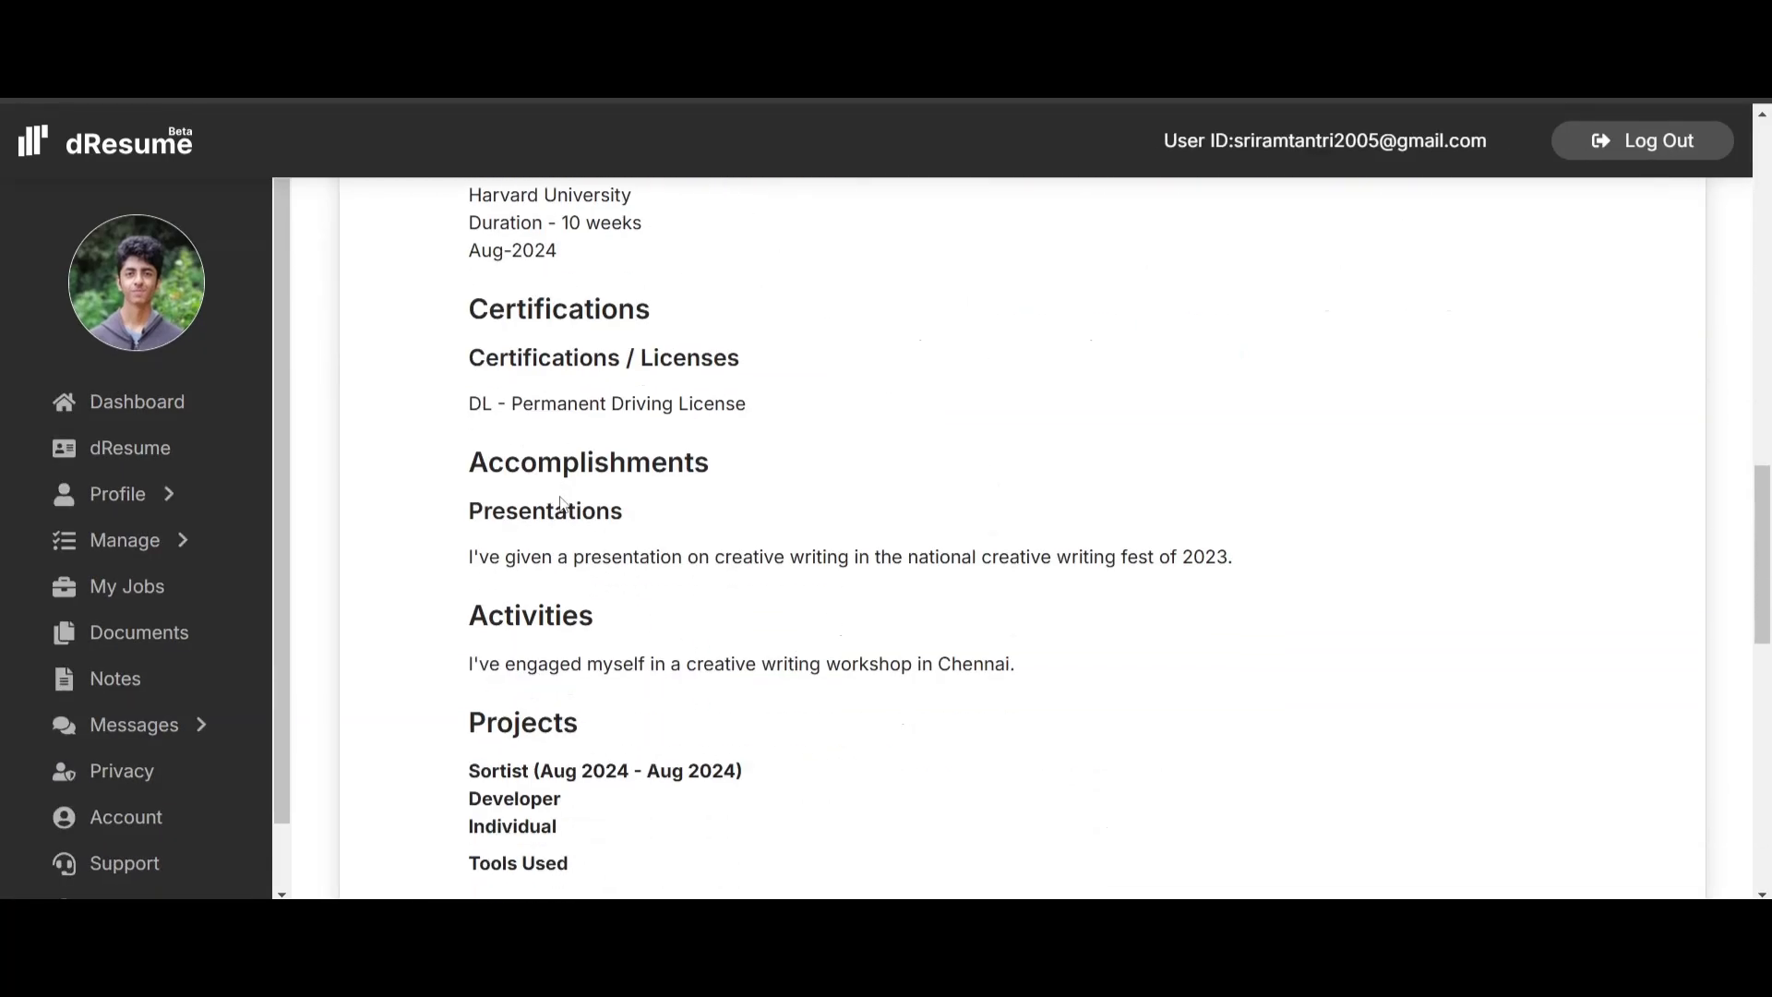
scroll(572, 489, "up", 2)
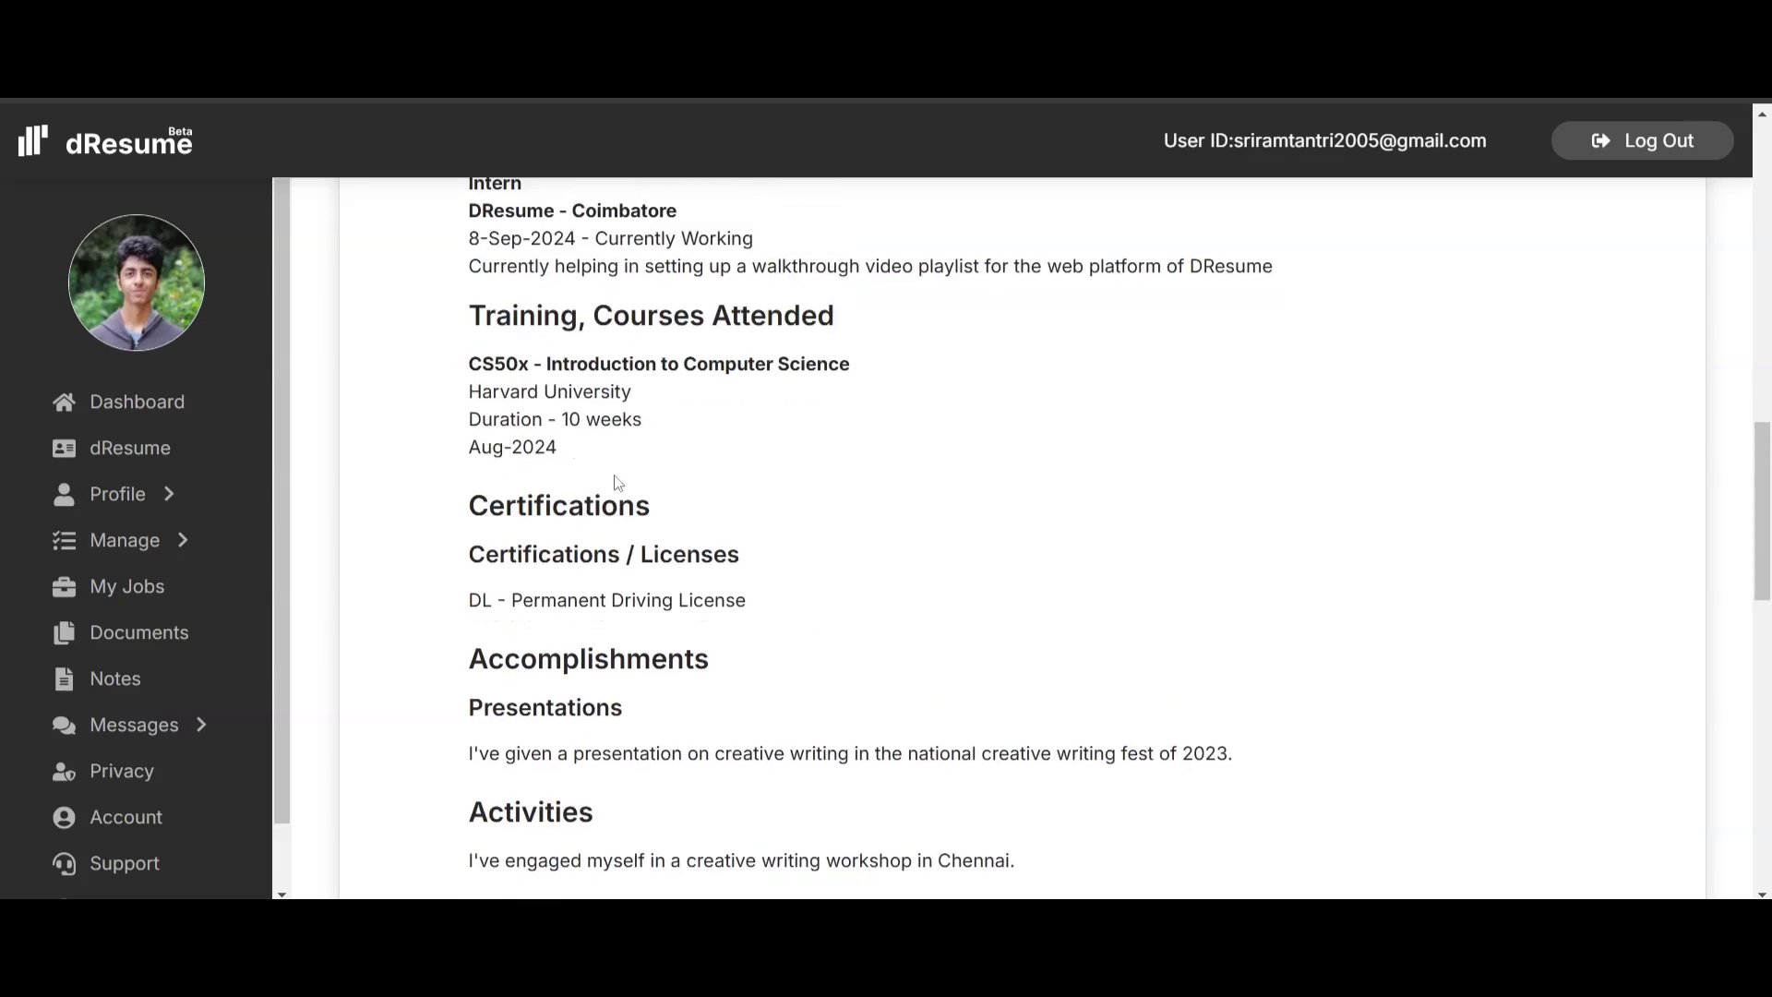
scroll(618, 483, "down", 1)
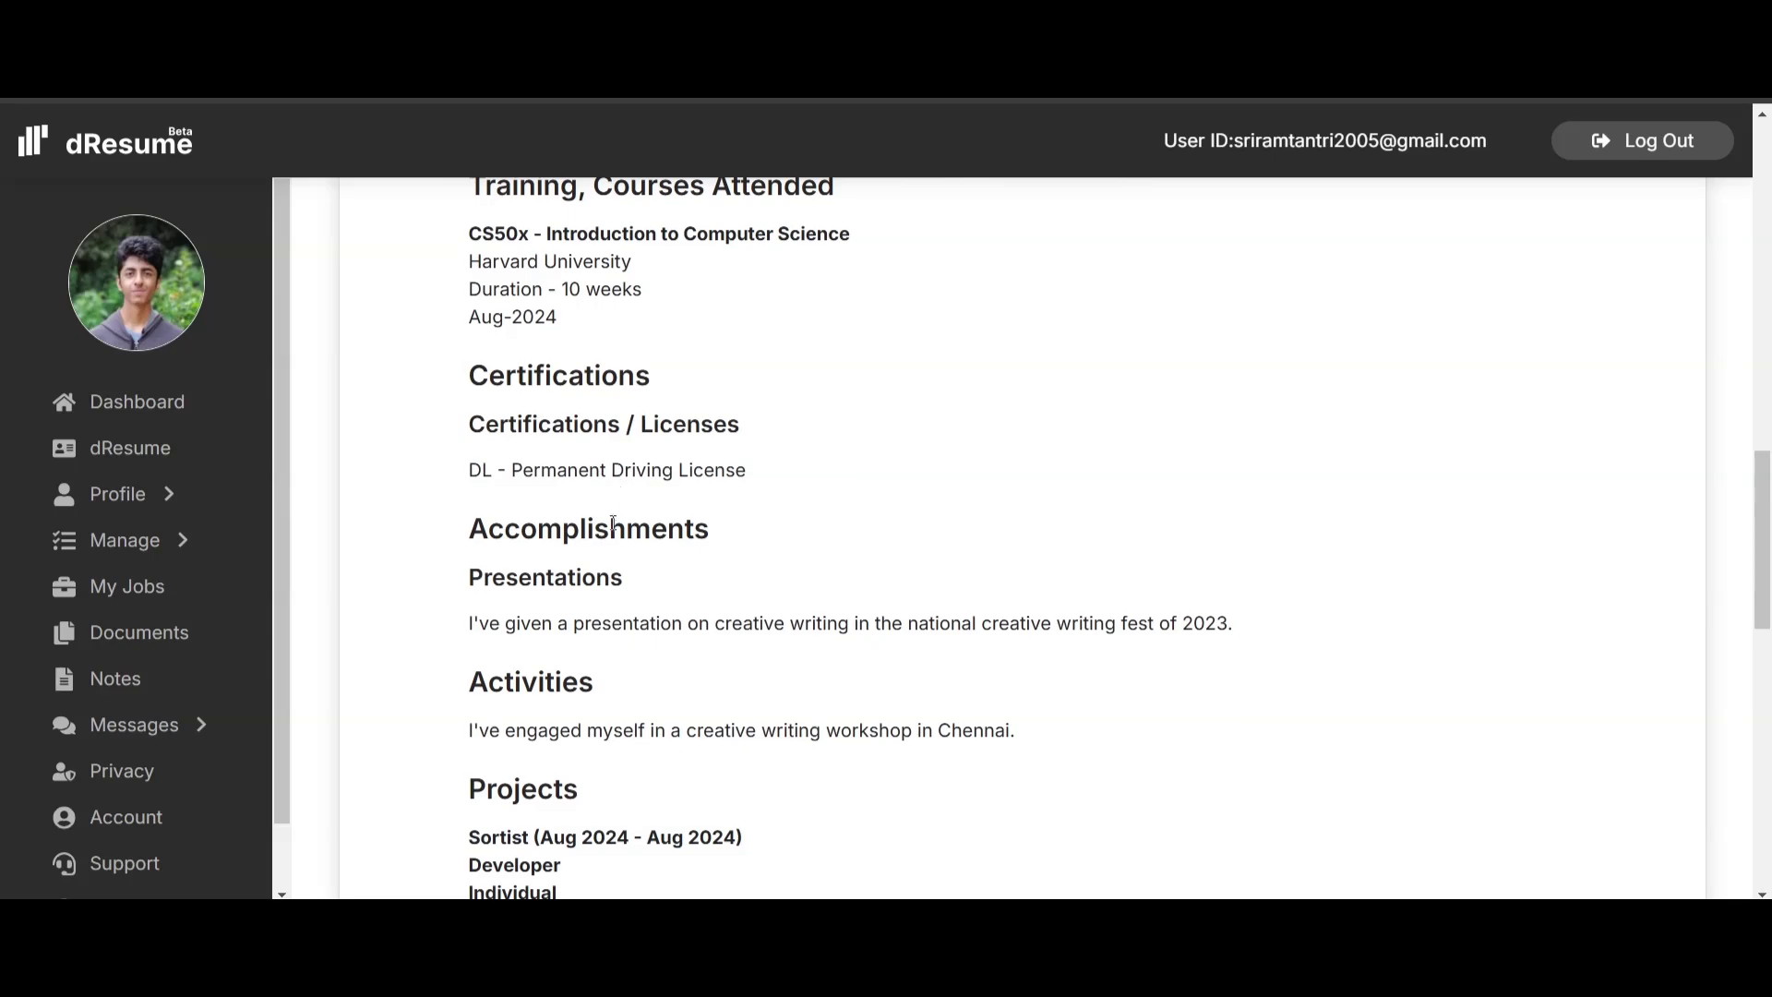
scroll(634, 666, "down", 1)
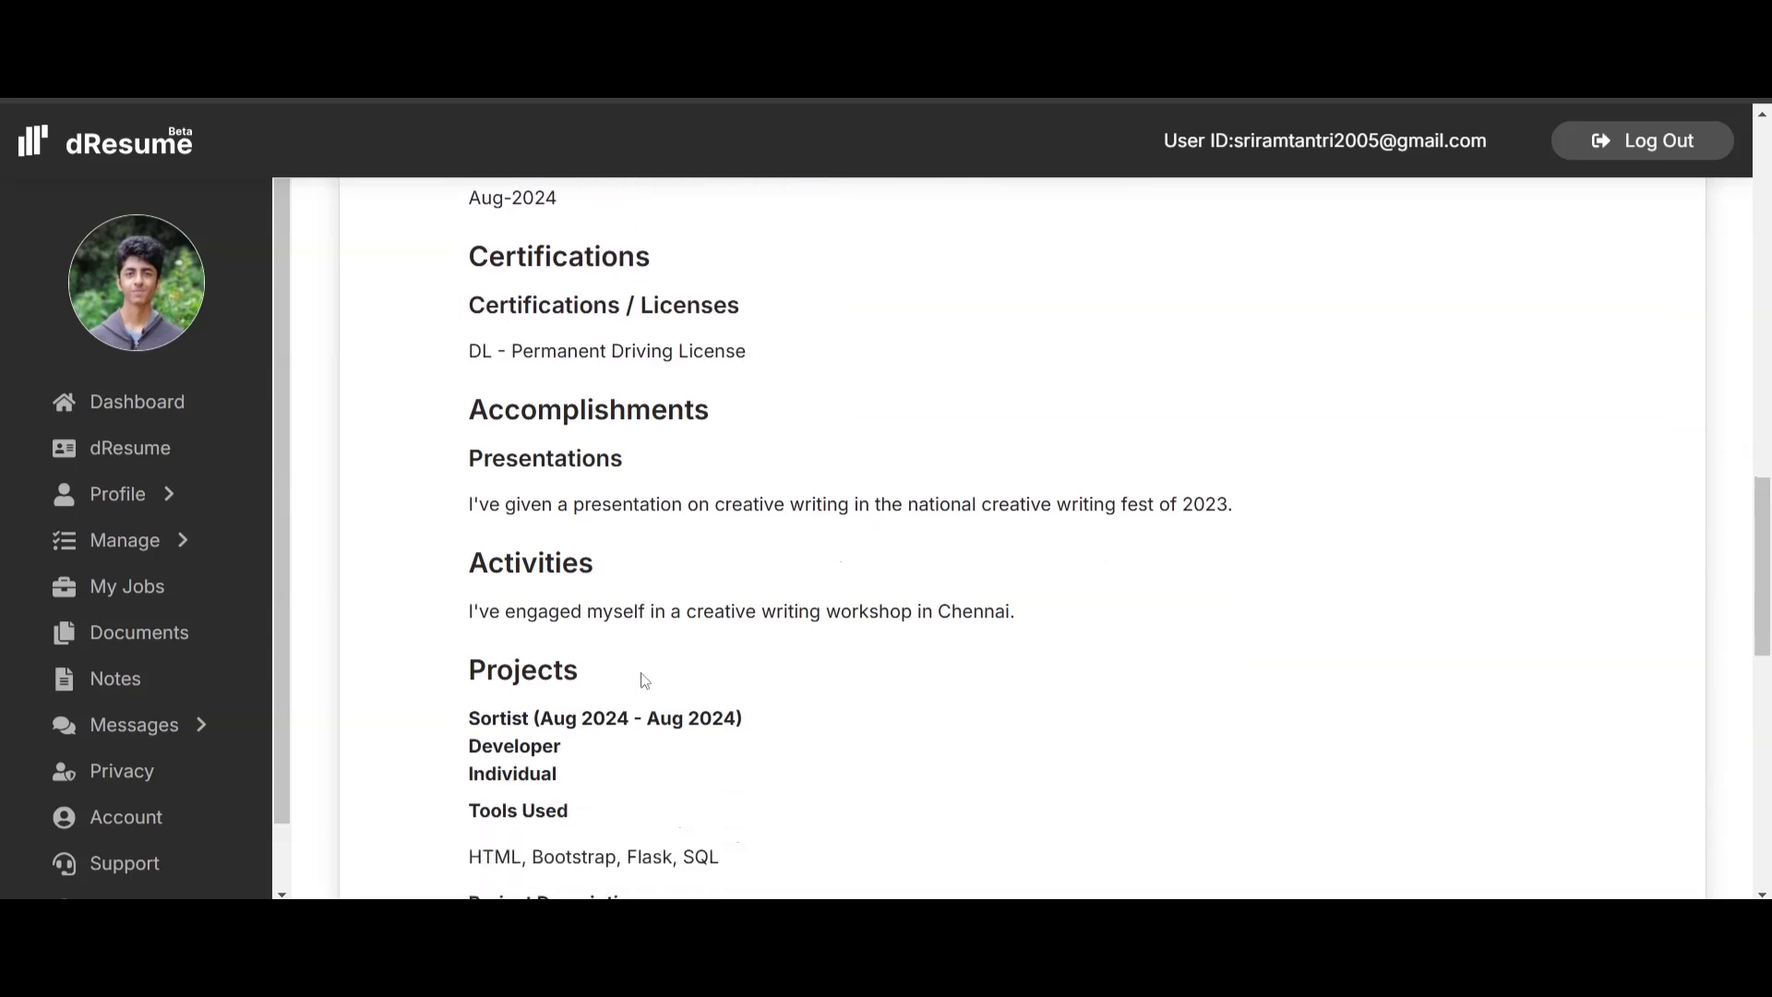
scroll(554, 579, "down", 1)
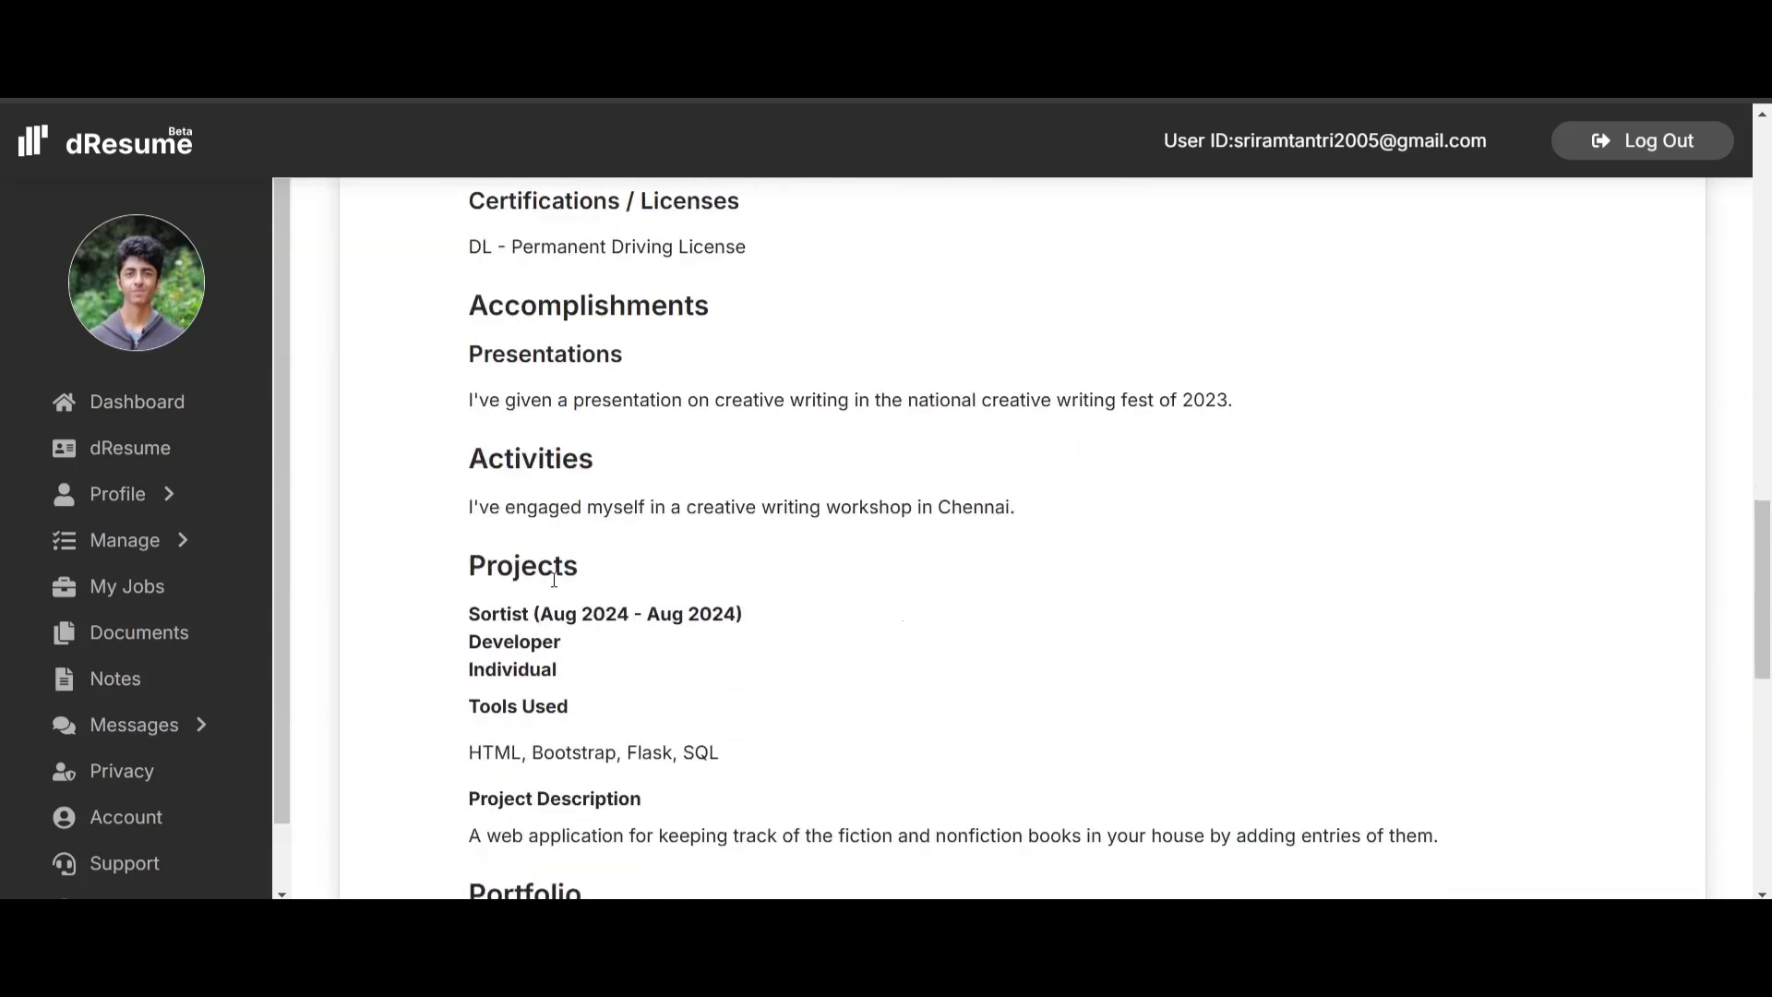